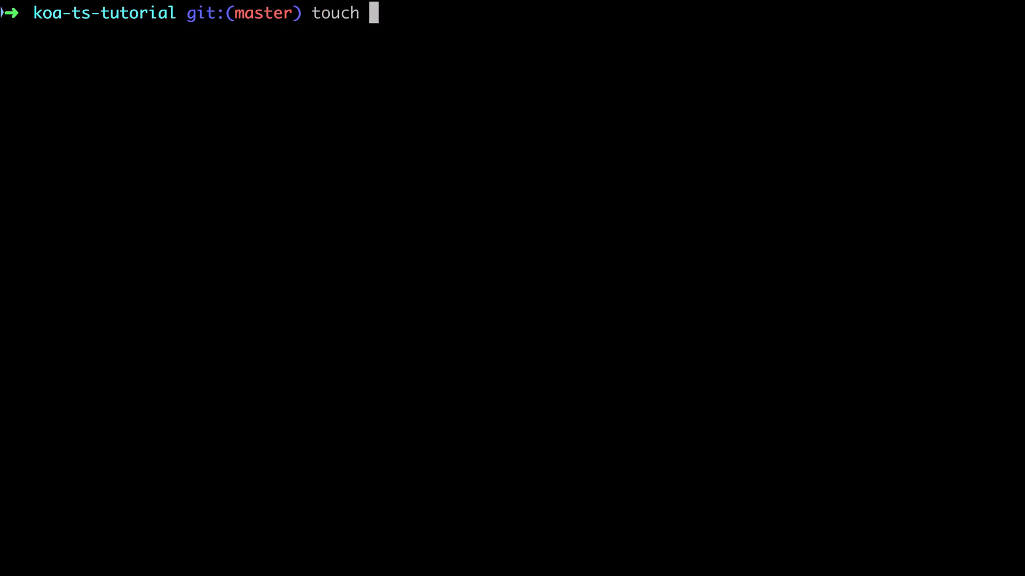
text(__tests__/routes/c)
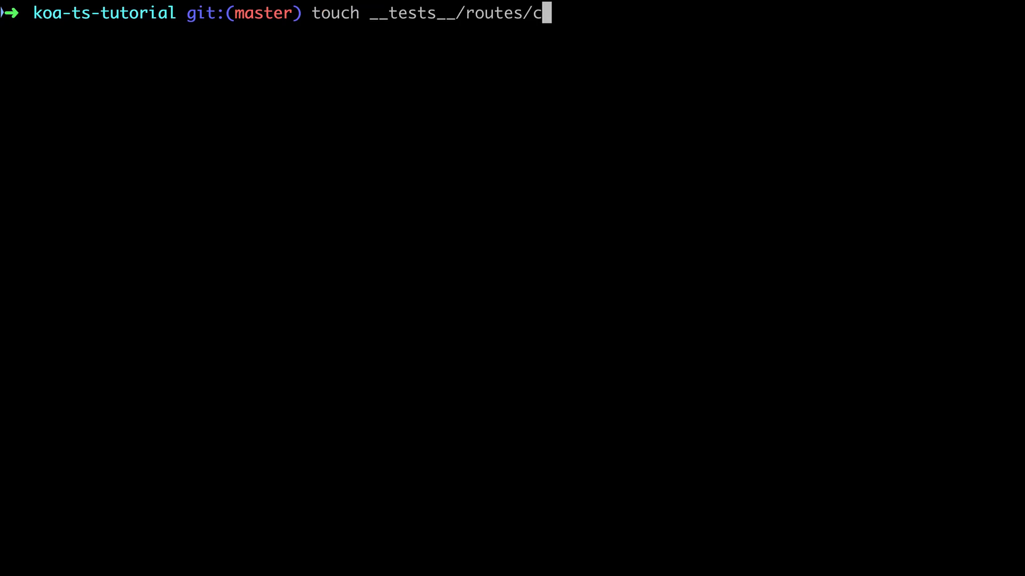
text(odereviewvideo)
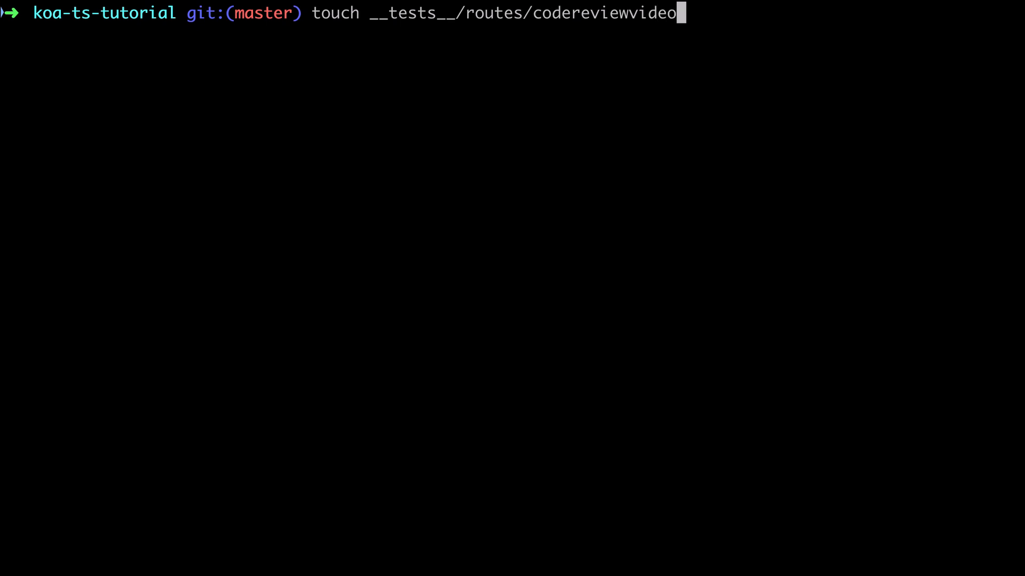
text(s.test.ts)
Step: Create codereviewvideos.test.ts via touch and check it in the WebStorm project tree
key(Return)
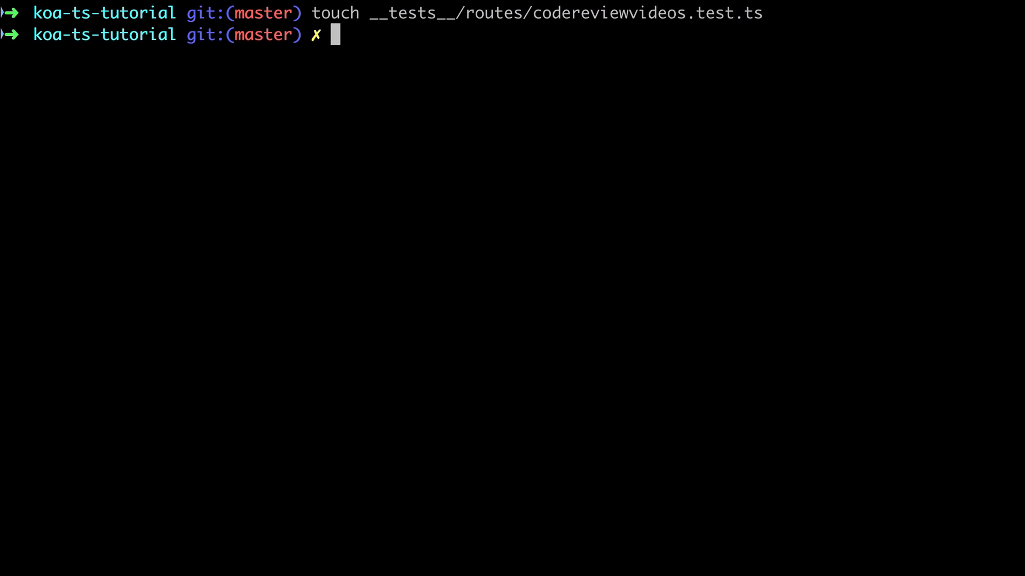
key(super+Tab)
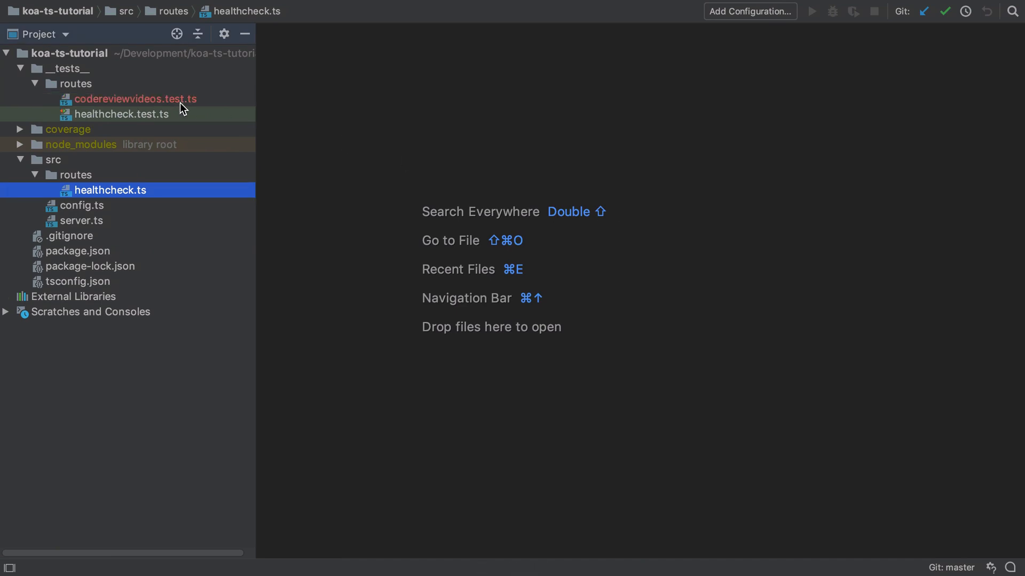
double_click(180, 102)
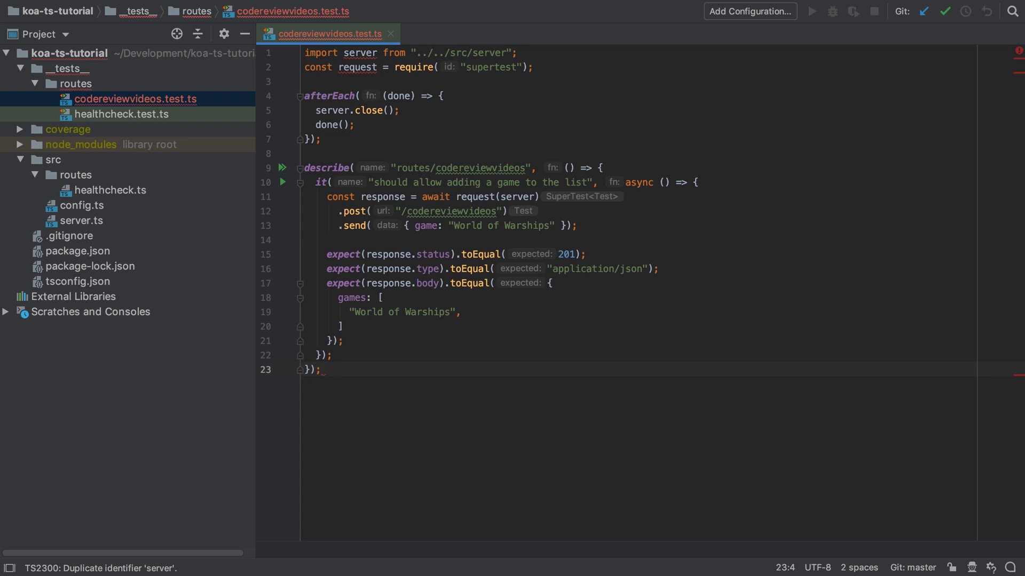
key(ctrl+Right)
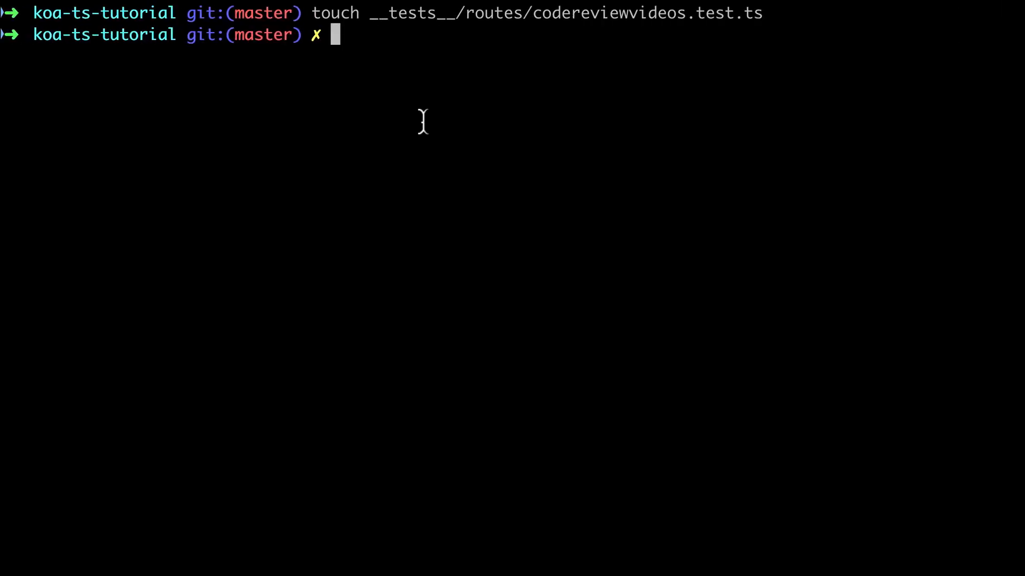
Step: Start npm run test:watch and filter Jest to the routes/code filename pattern
key(ctrl+l)
text(npm run )
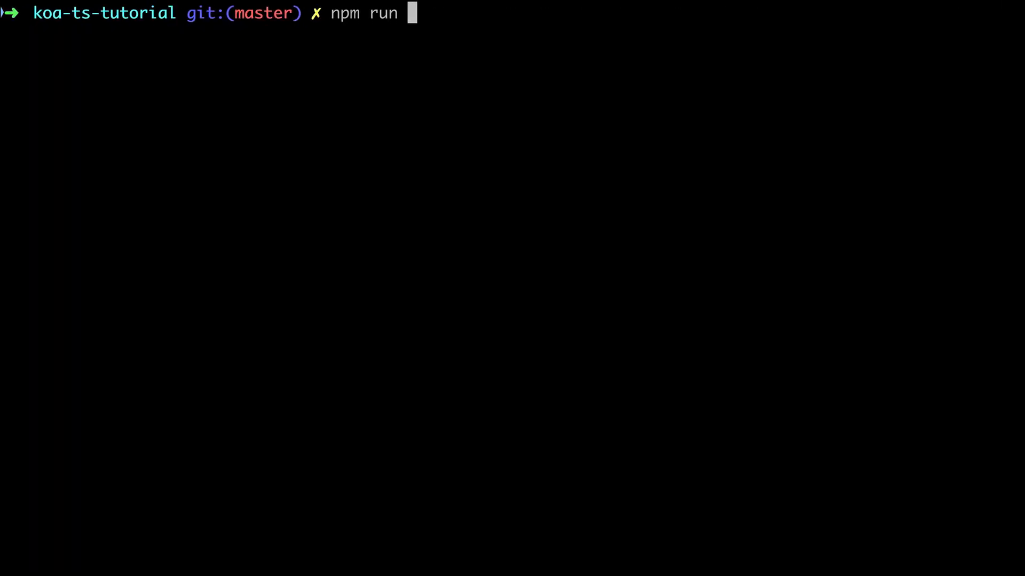
text(test:watch)
key(Return)
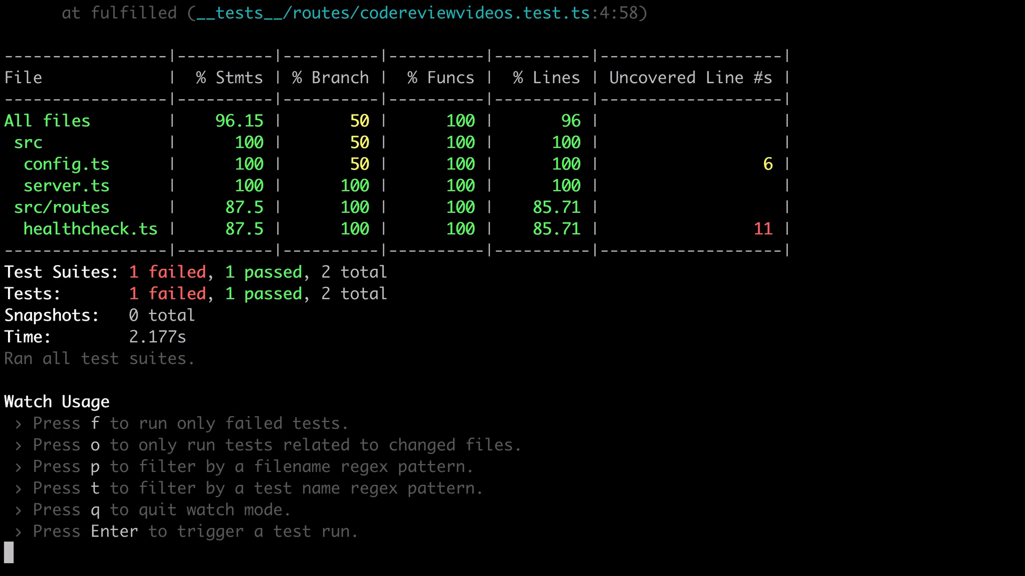
scroll(512, 289, up, 10)
scroll(513, 289, up, 8)
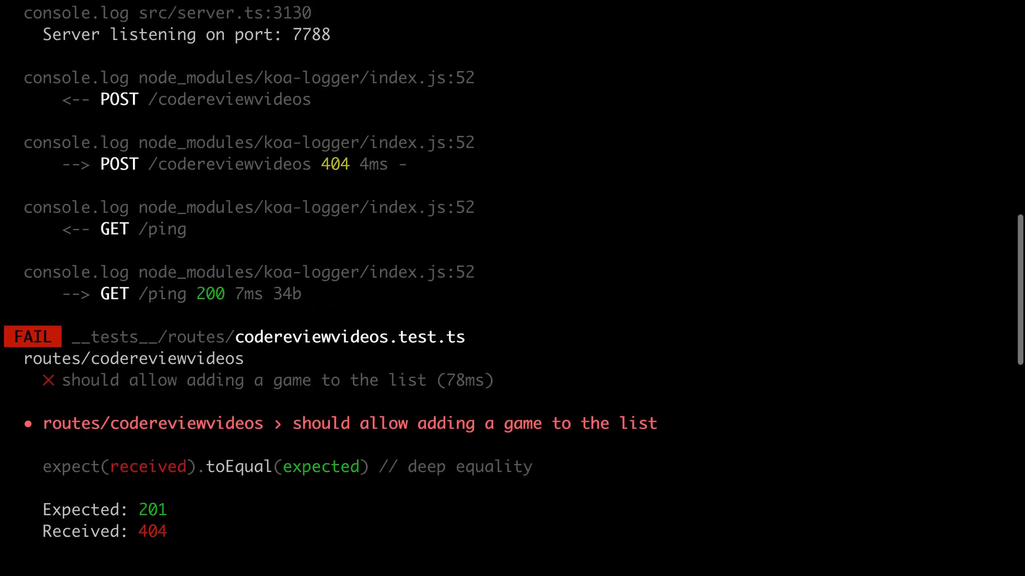
scroll(512, 288, up, 1)
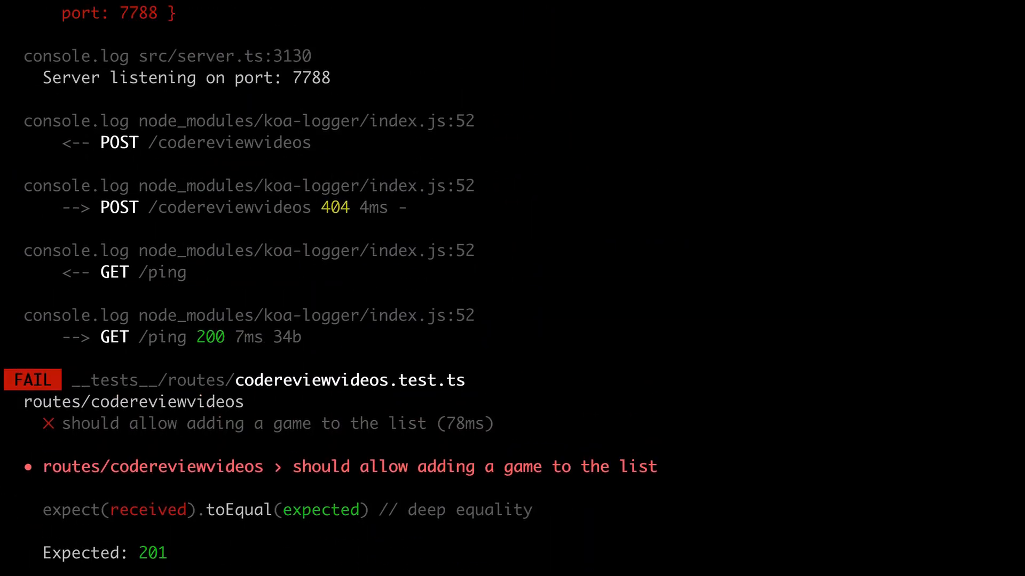
scroll(512, 288, down, 10)
scroll(512, 288, down, 8)
scroll(512, 288, down, 8)
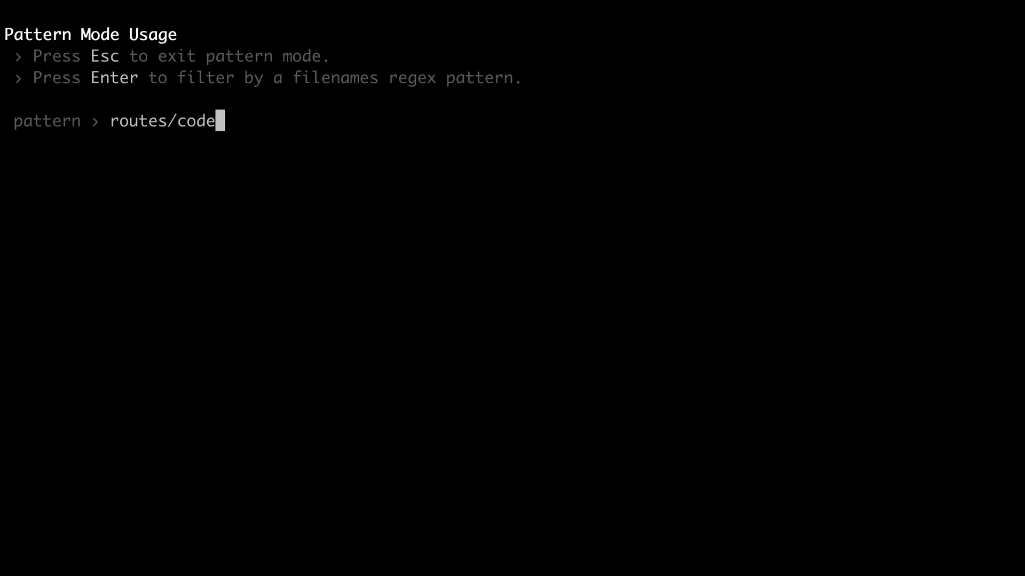
key(Return)
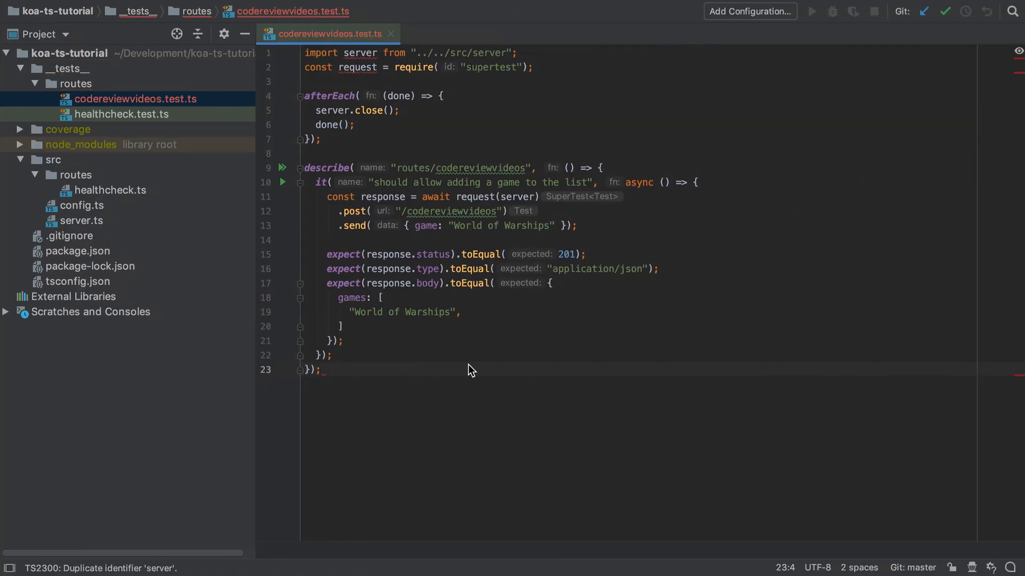
Step: Add codereviewvideos.ts under src/routes and paste in the router code block
click(75, 175)
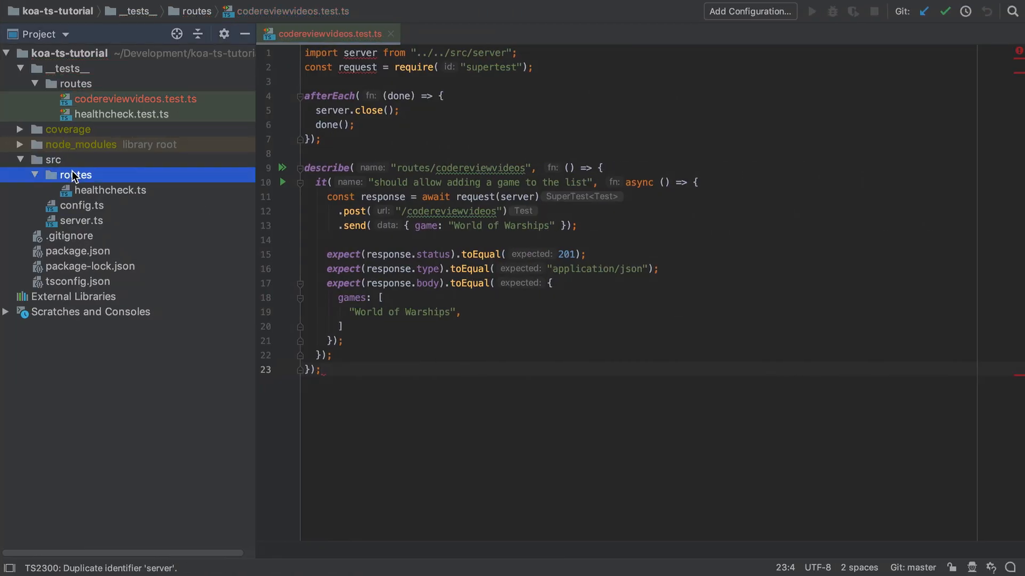
right_click(75, 175)
click(336, 53)
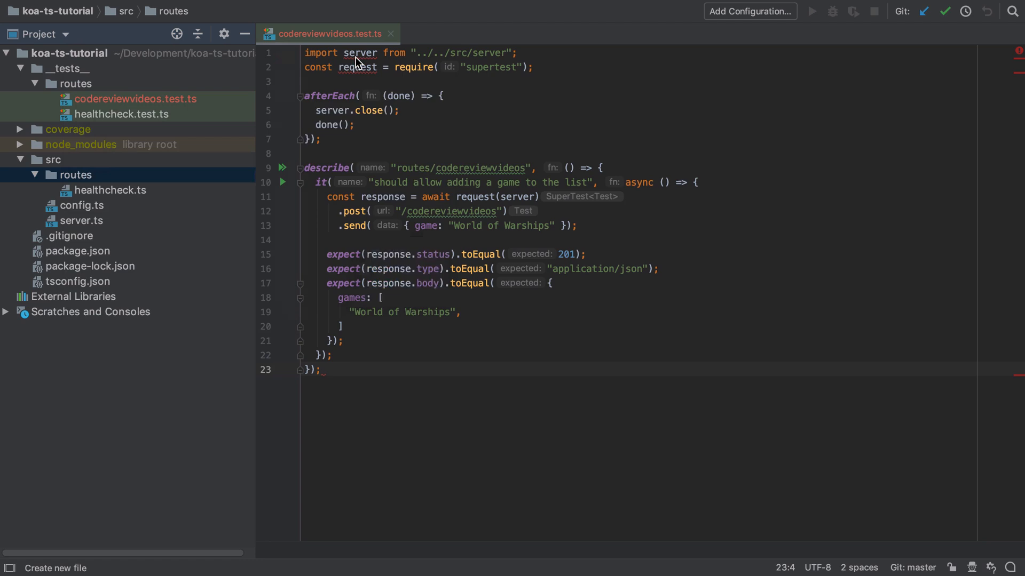
text(codereviewv)
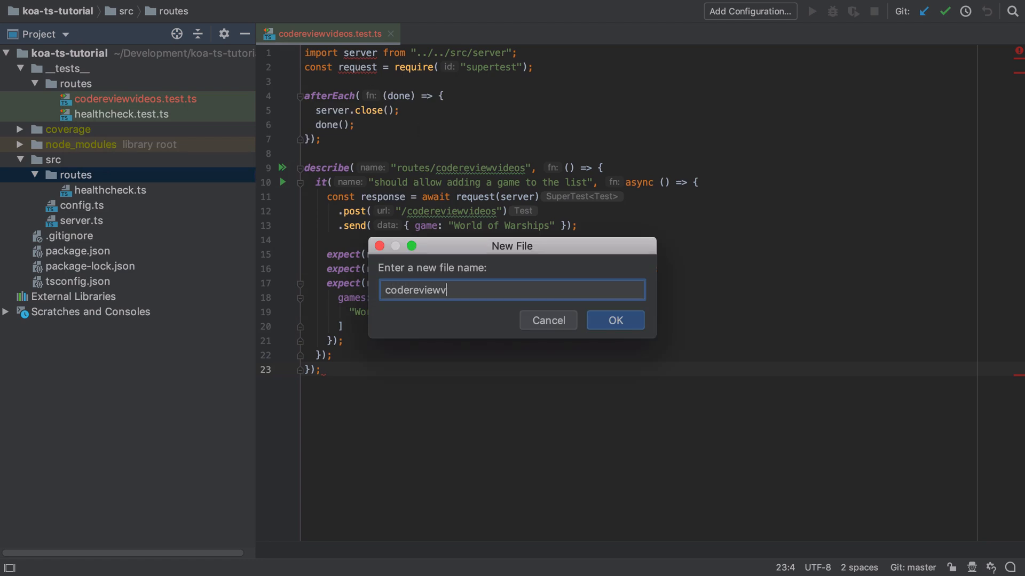
text(ideos.ts)
key(Return)
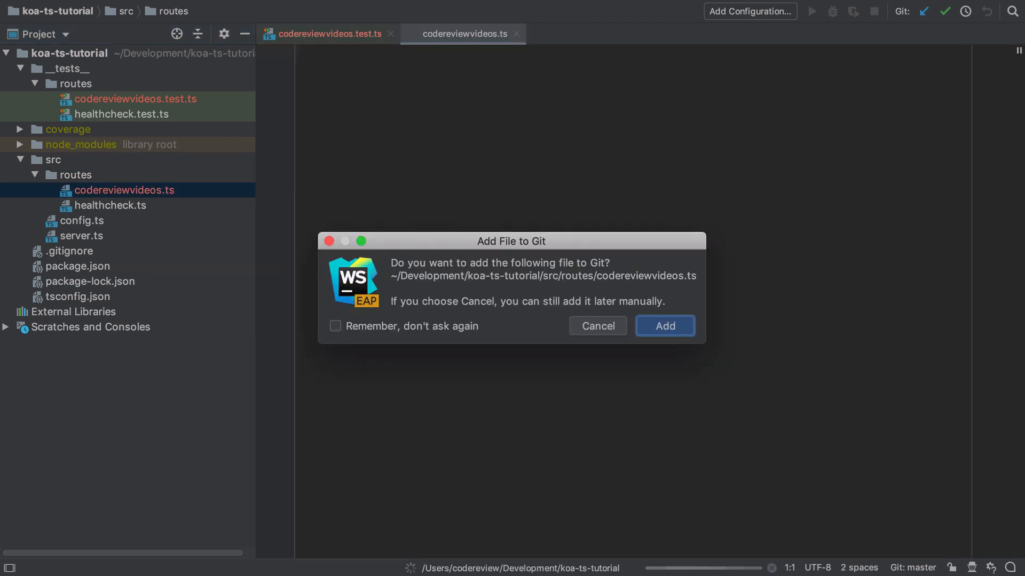
key(Return)
text(import {Context} from "koa"; import Router from "koa-router";  const router = new Router();  router.post(`/codereviewvideos`, async (ctx: Context) => {   try {     ctx.status = 201;     ctx.body = {       games: [         "World of Warships",       ]     };   } catch (err) {     console.error(err);   } });  export default router;)
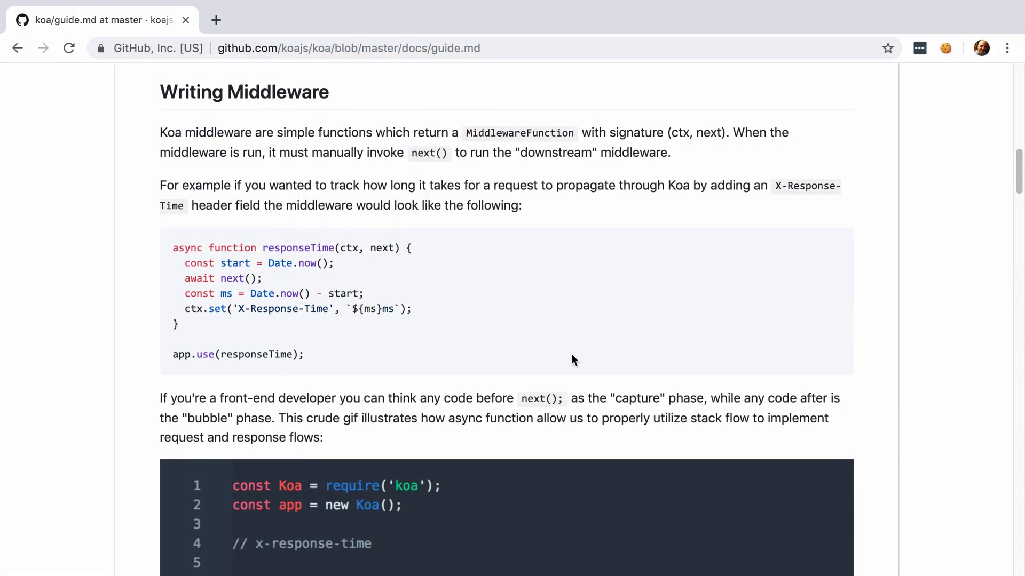
scroll(572, 354, down, 3)
scroll(572, 354, down, 3)
scroll(572, 354, down, 2)
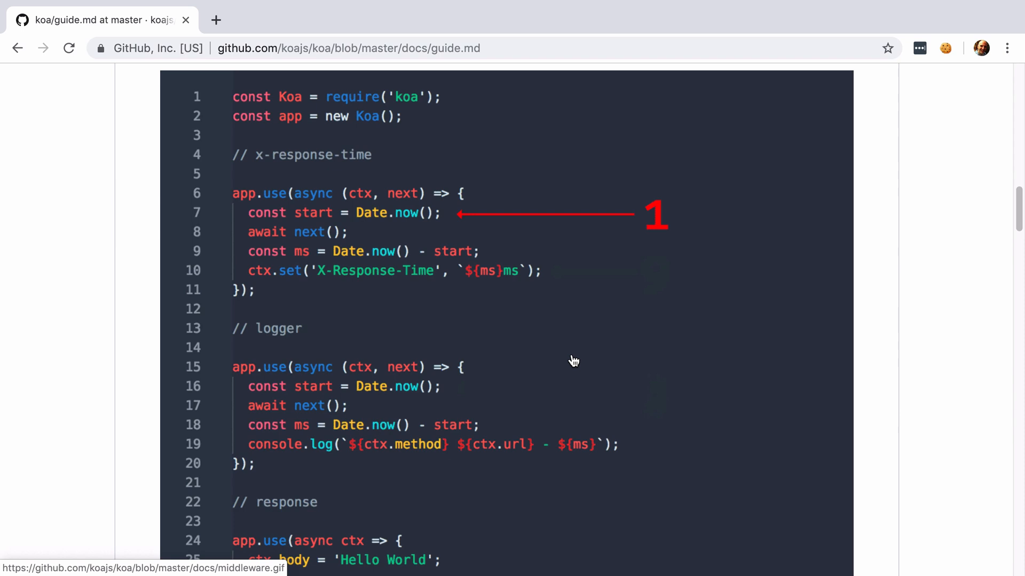
scroll(573, 361, up, 2)
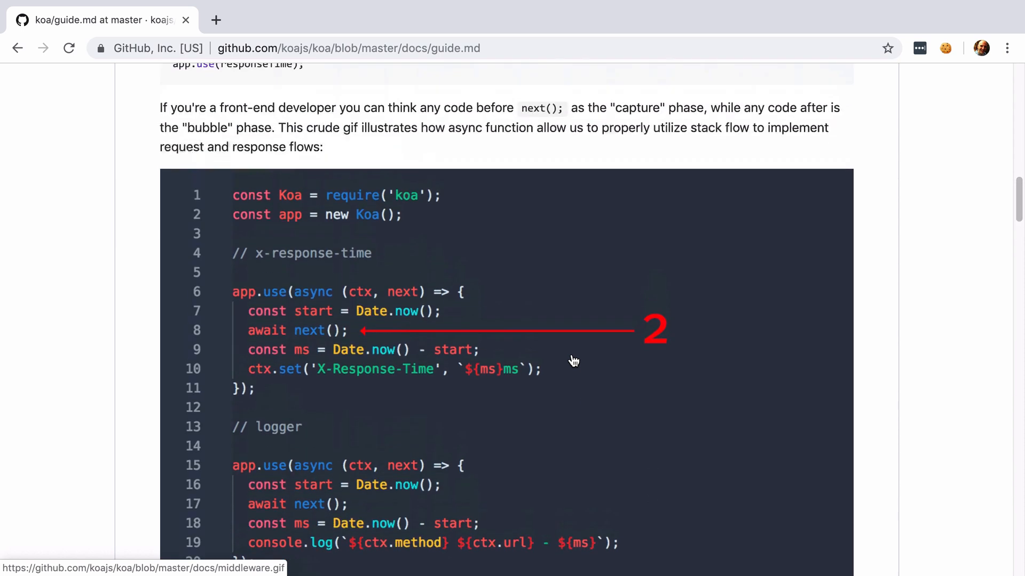
scroll(573, 361, up, 2)
scroll(573, 361, up, 2)
scroll(573, 361, up, 1)
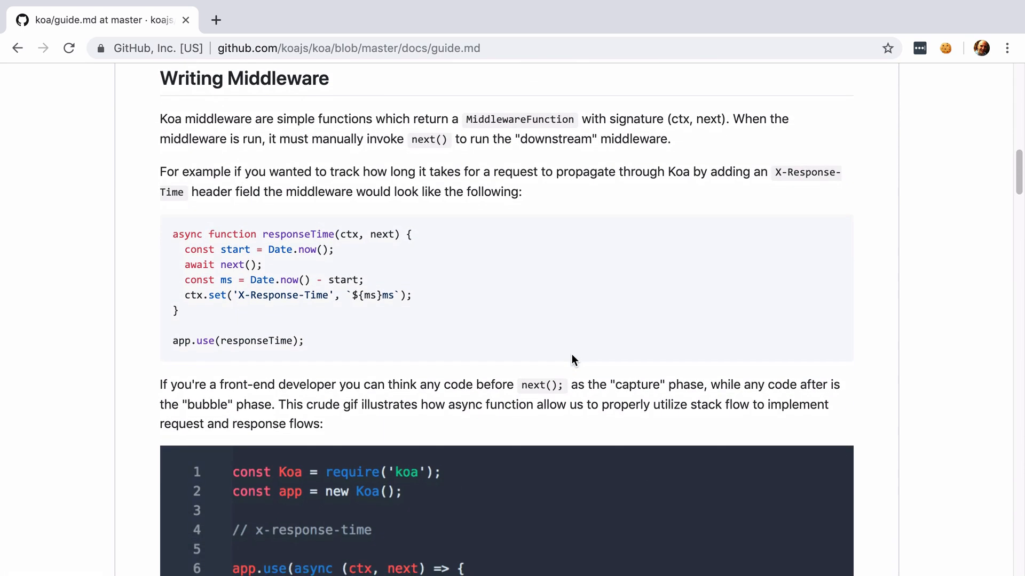
key(super+Tab)
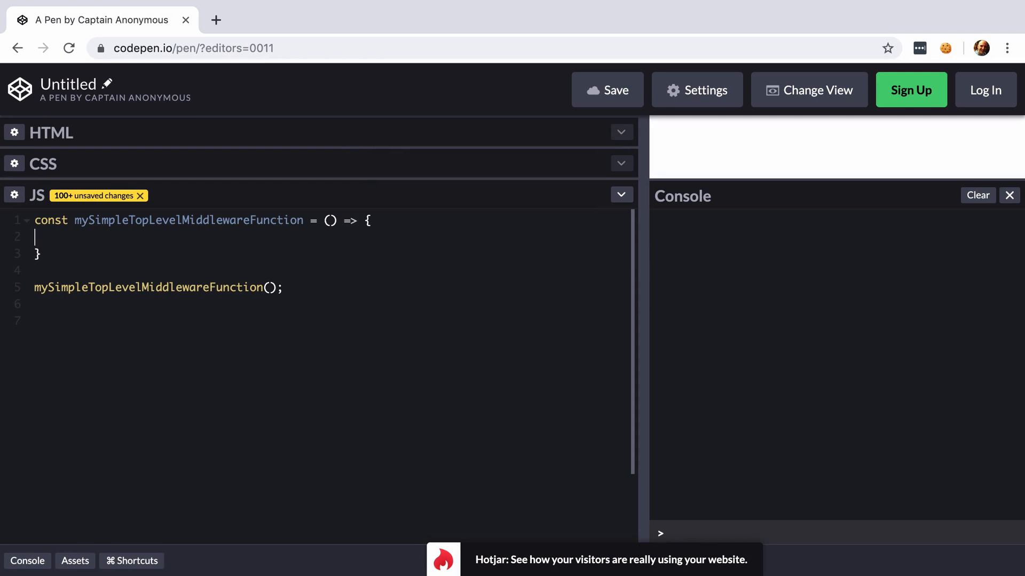
Step: Write myContext {value: 0}, a myMiddlewares array, a forEach loop and a console.log of the value
key(Return)
key(Return)
key(Up)
key(Tab)
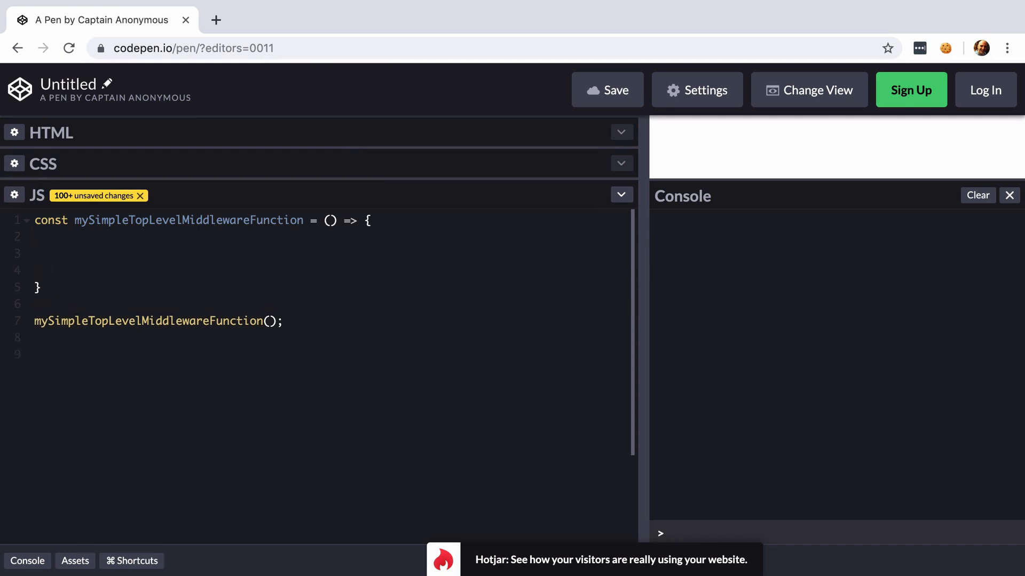
text(const myMidd)
text(lewares = [];)
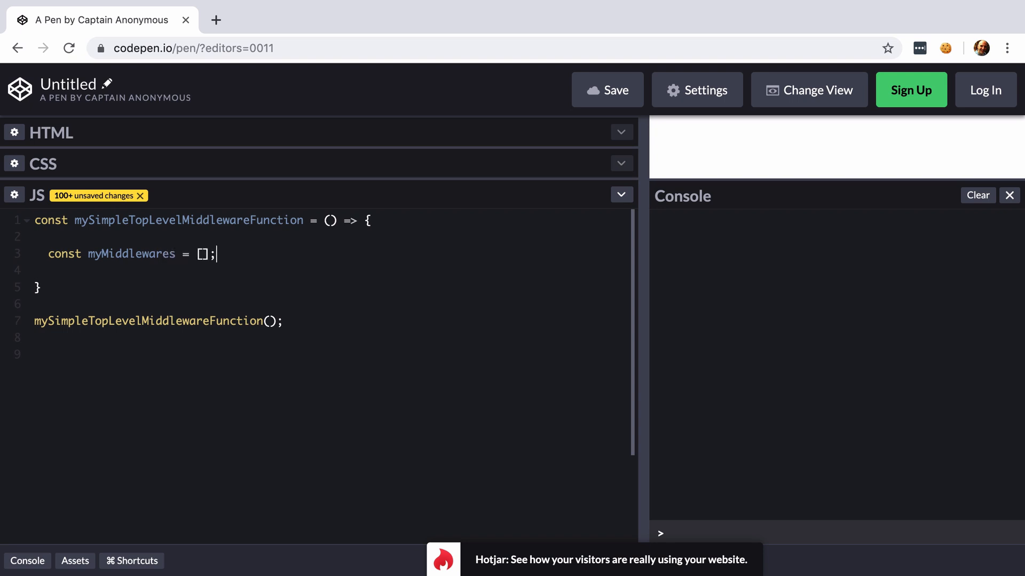
key(Home)
key(Return)
key(Return)
key(Up)
key(Up)
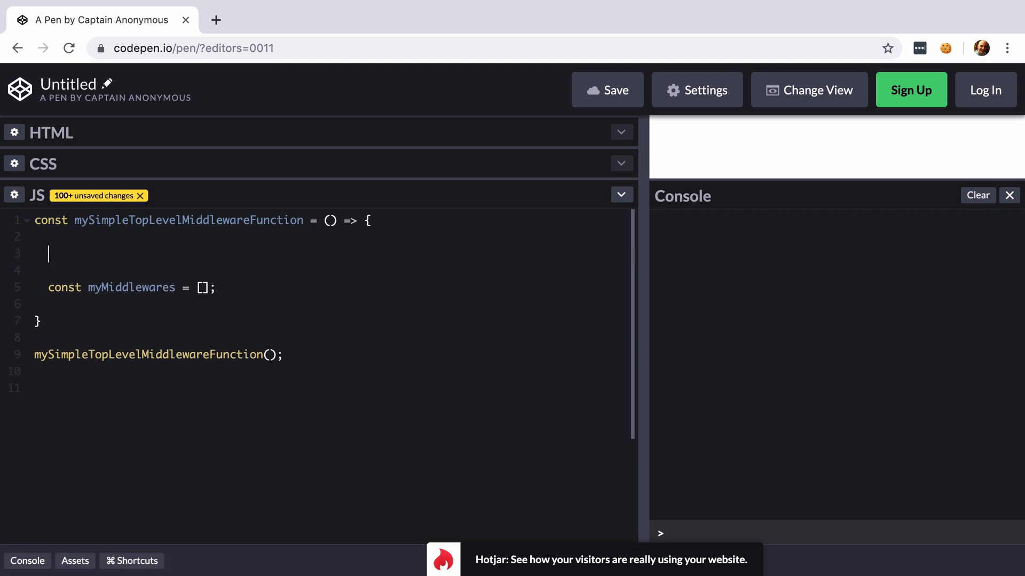
text(const myContex)
text(t = {};)
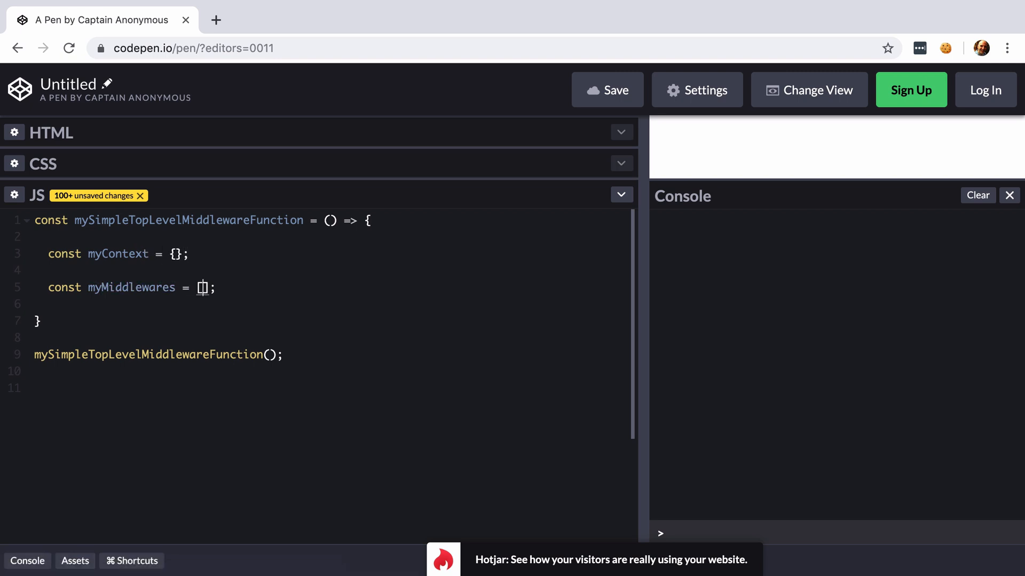
key(Return)
text((my)
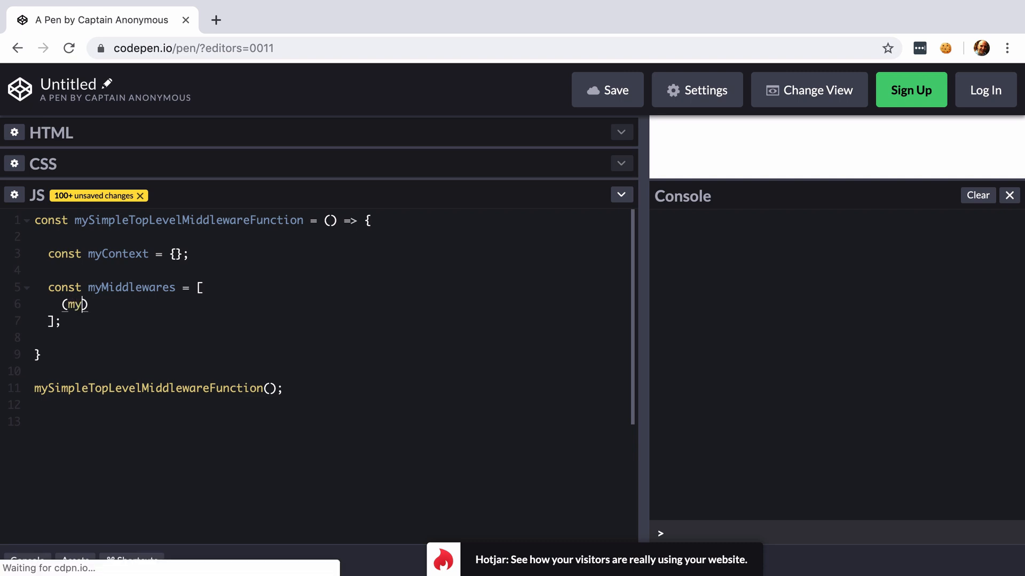
text(Context)
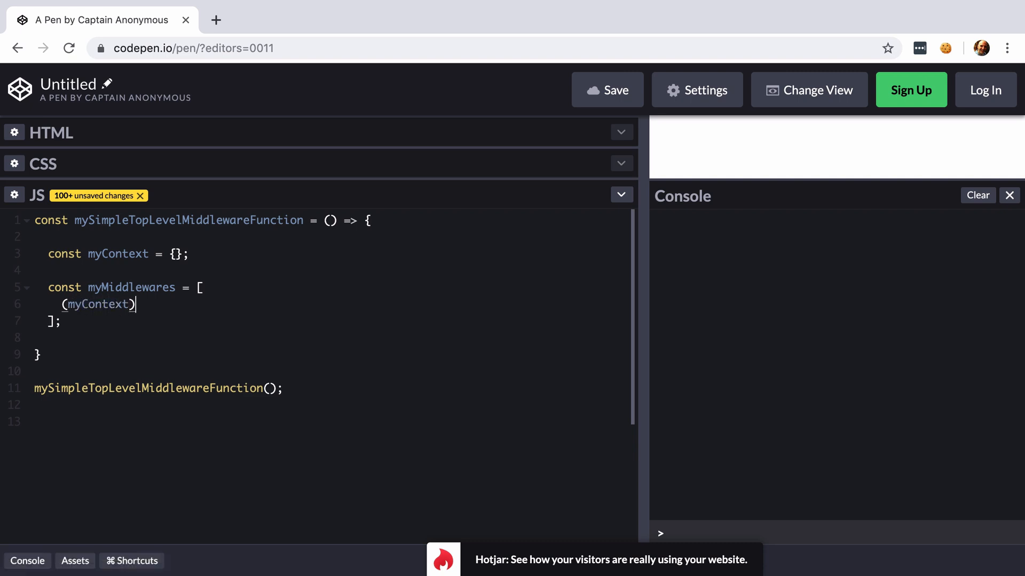
key(Right)
text(=> )
text(myContext.)
text(value += )
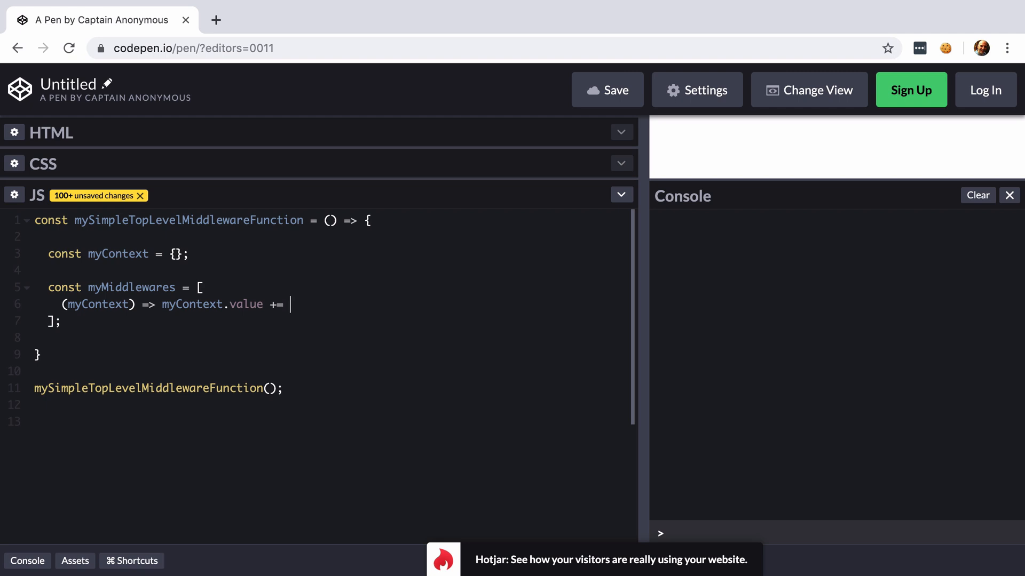
text(1,)
key(Up)
key(Up)
key(Up)
key(Left)
key(Left)
text(value)
text(: 0)
key(Down)
key(Down)
key(Down)
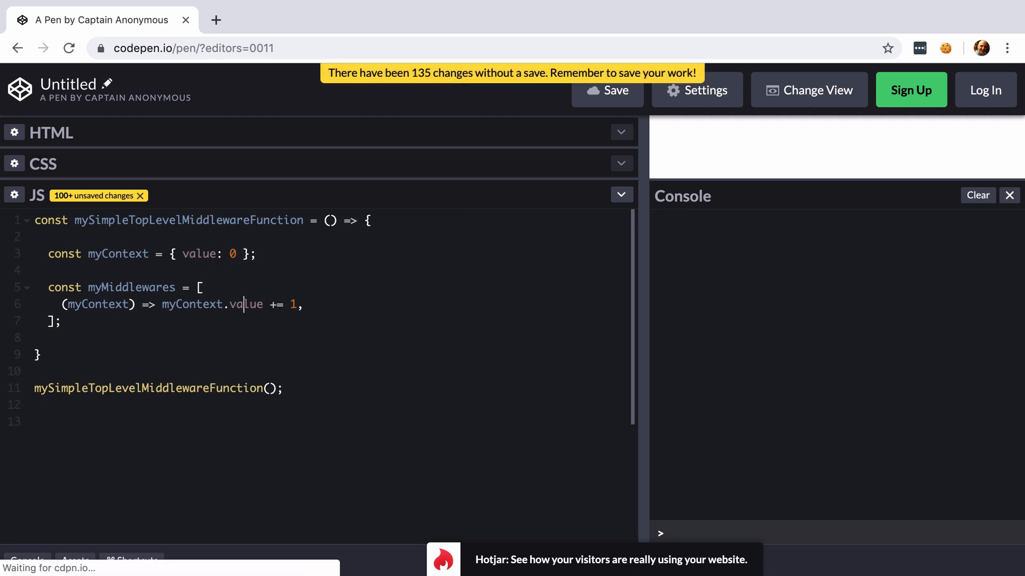
key(Down)
key(End)
key(Return)
key(Return)
text(console.log())
key(Left)
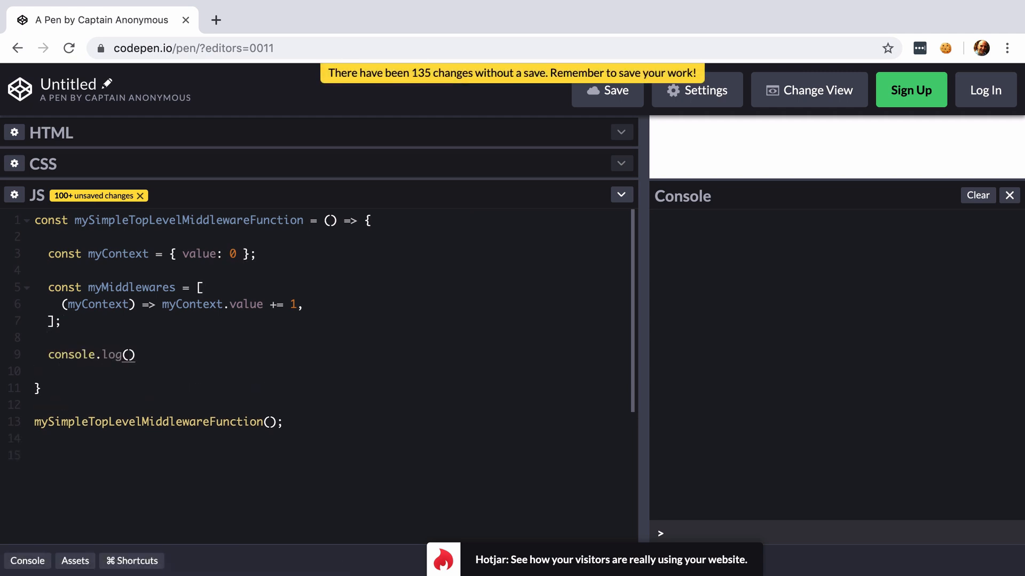
text(myContext.value)
key(End)
text(;)
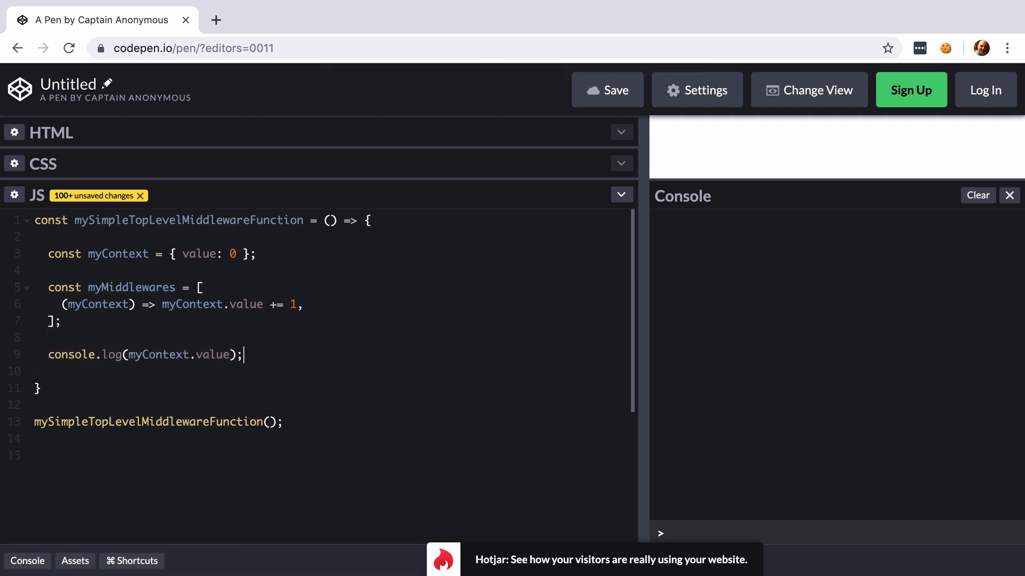
key(Return)
key(Return)
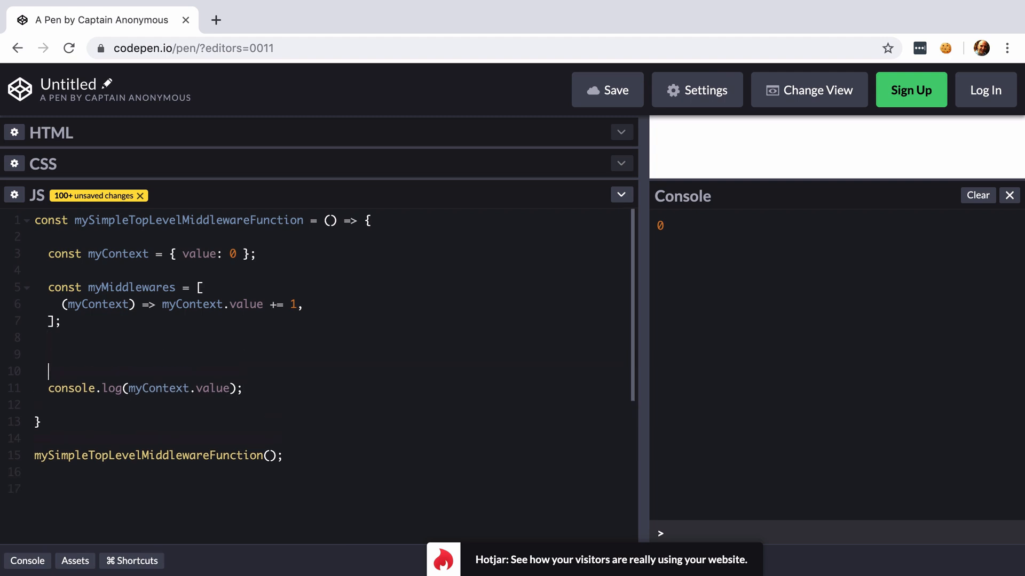
key(Up)
text(myMi)
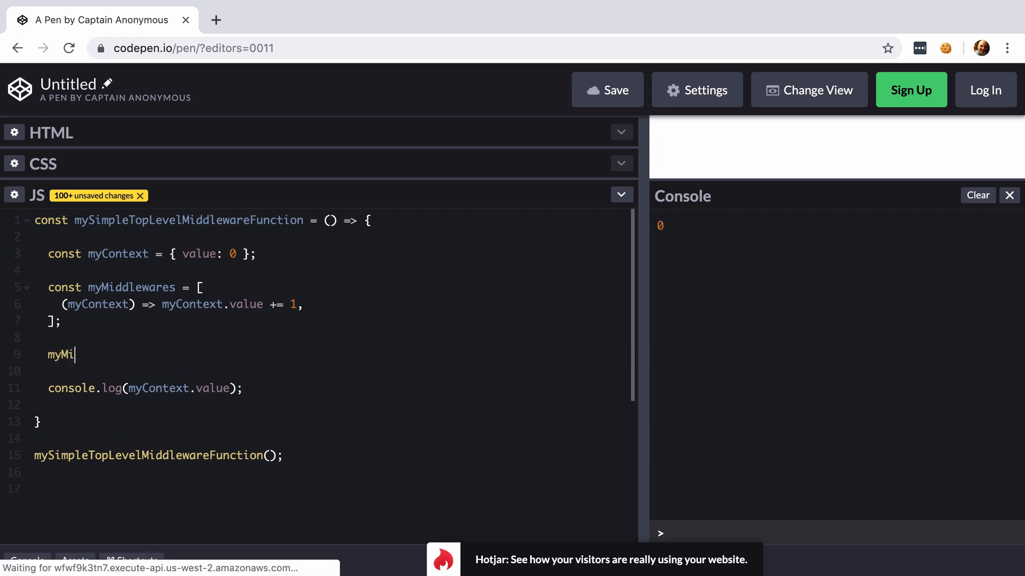
text(ddlewares.forEach(middlewa)
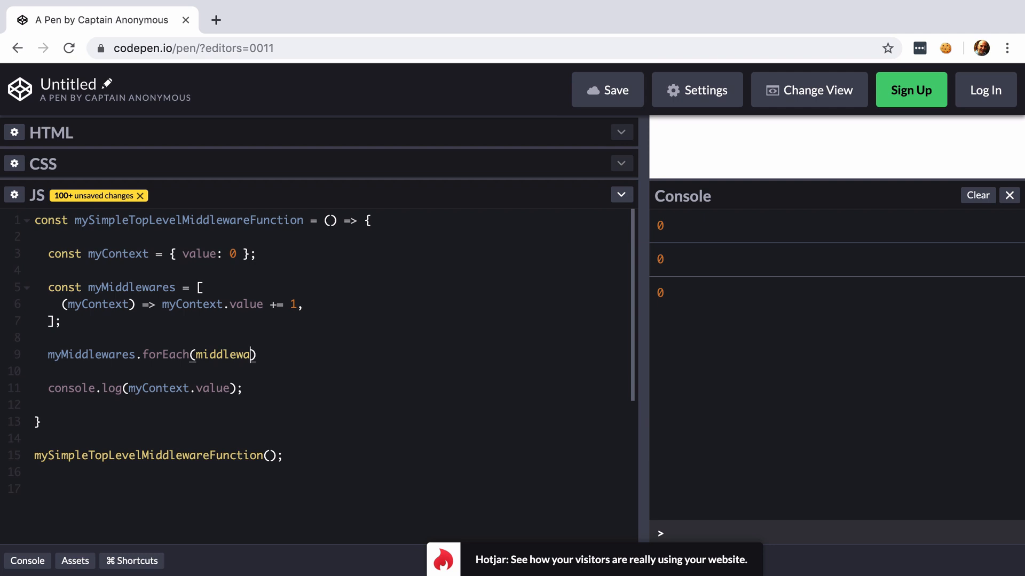
text(re => middleware(myContext)
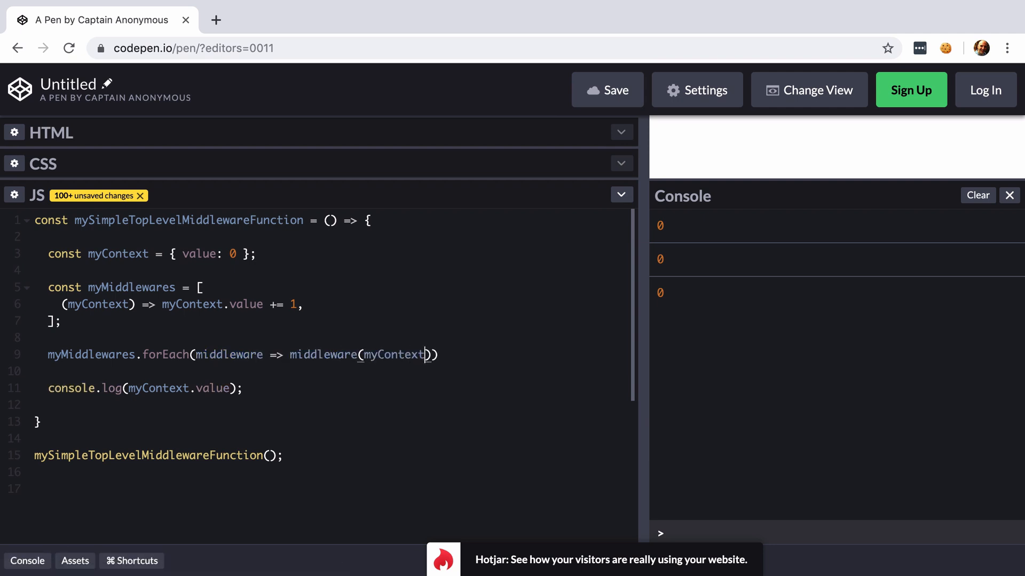
text());)
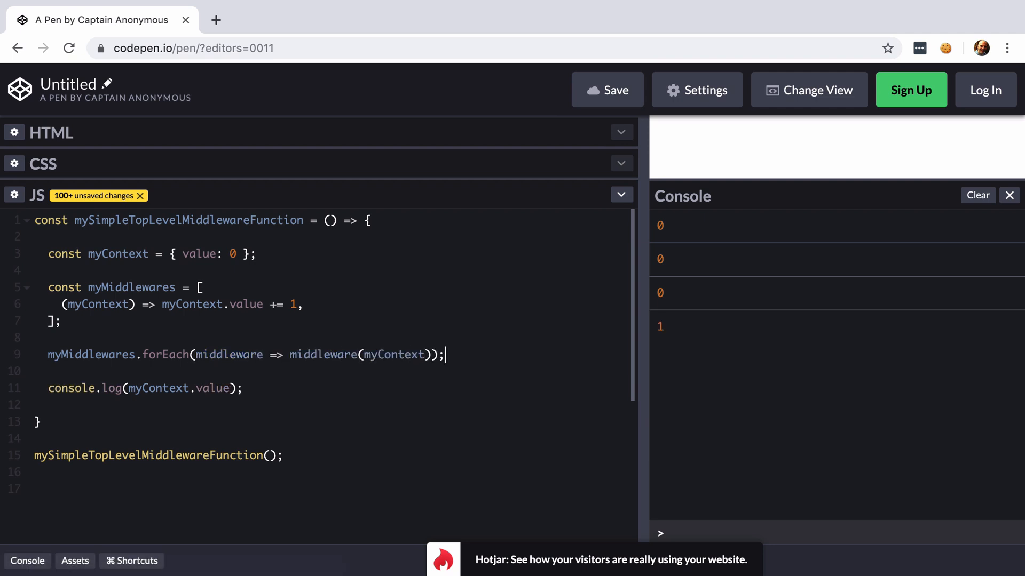
Step: Duplicate the incrementing function to three middlewares, remove their parameters and rerun to log 3
drag(315, 304, 3, 296)
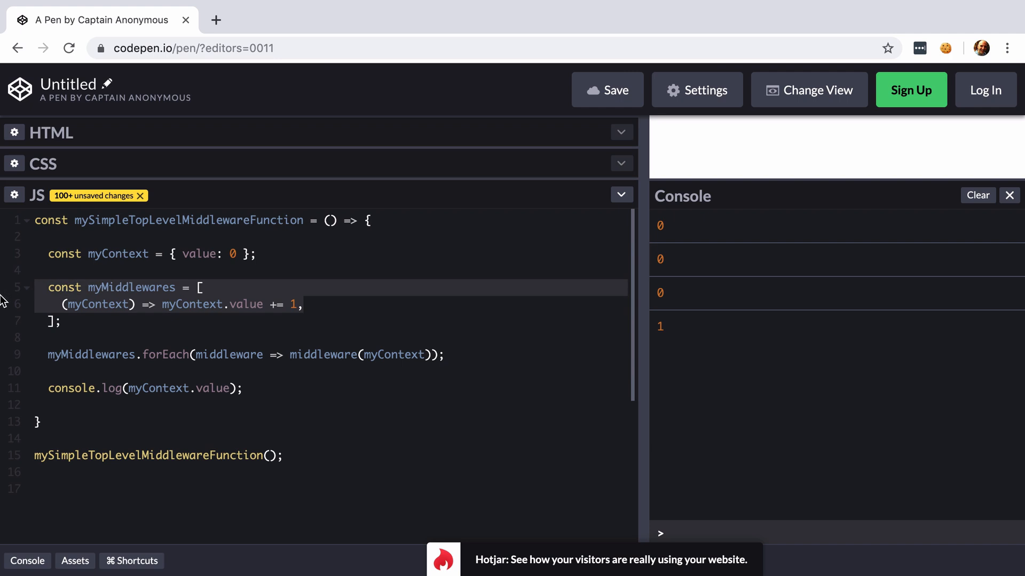
click(362, 308)
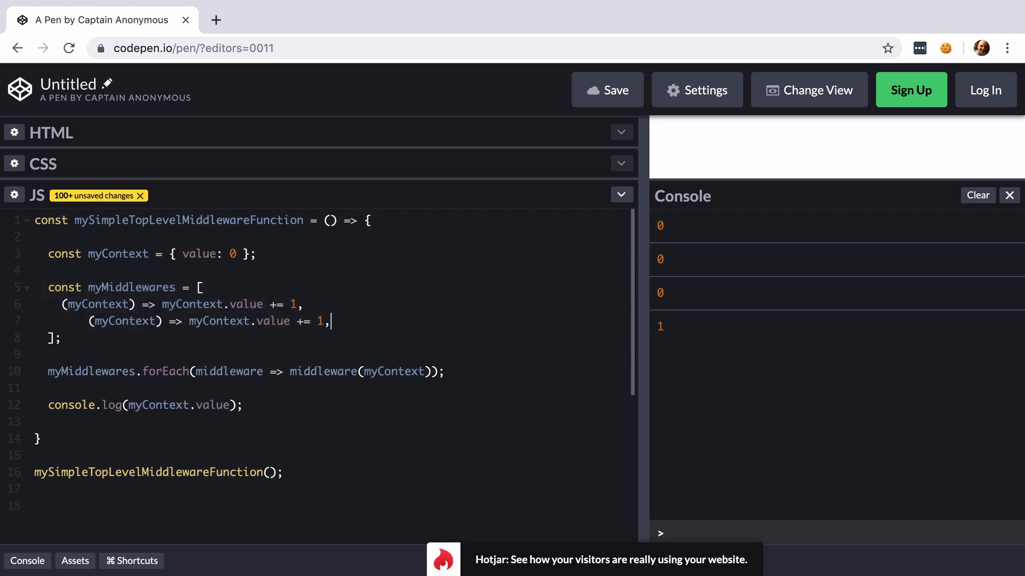
key(Return)
text((myContext) => myContext.value += 1,)
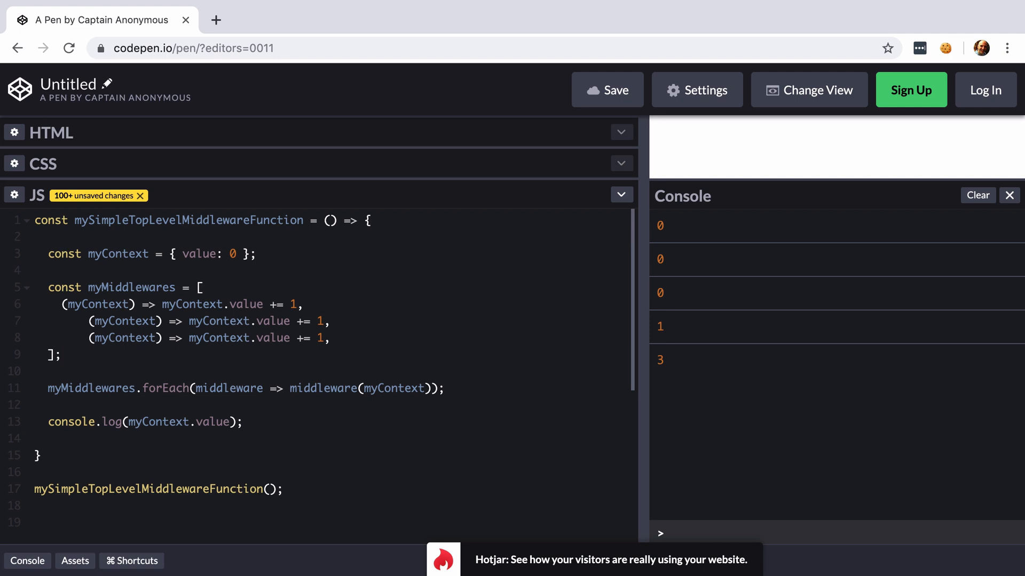
double_click(99, 305)
key(BackSpace)
double_click(142, 321)
key(BackSpace)
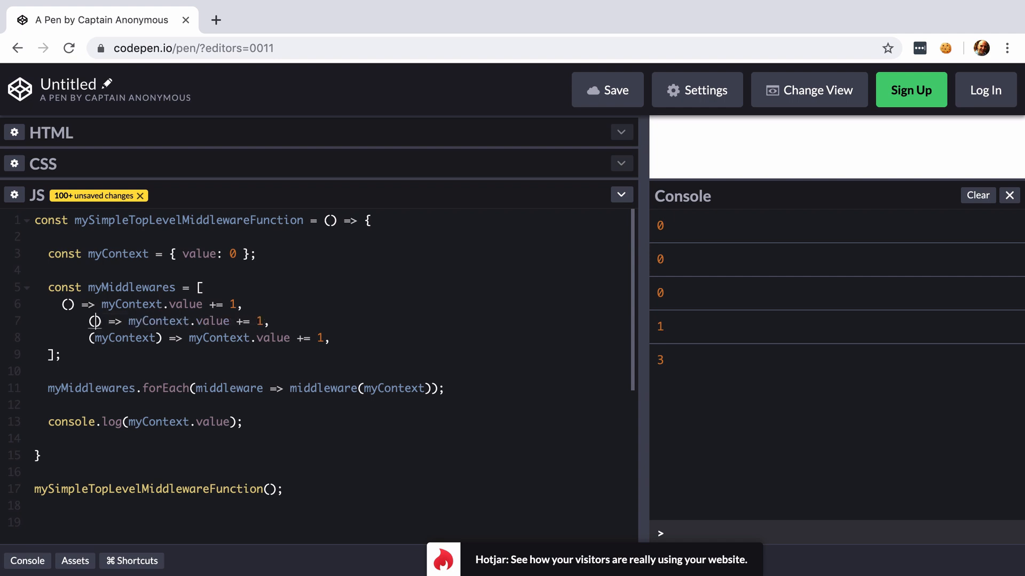
double_click(128, 338)
key(BackSpace)
click(157, 359)
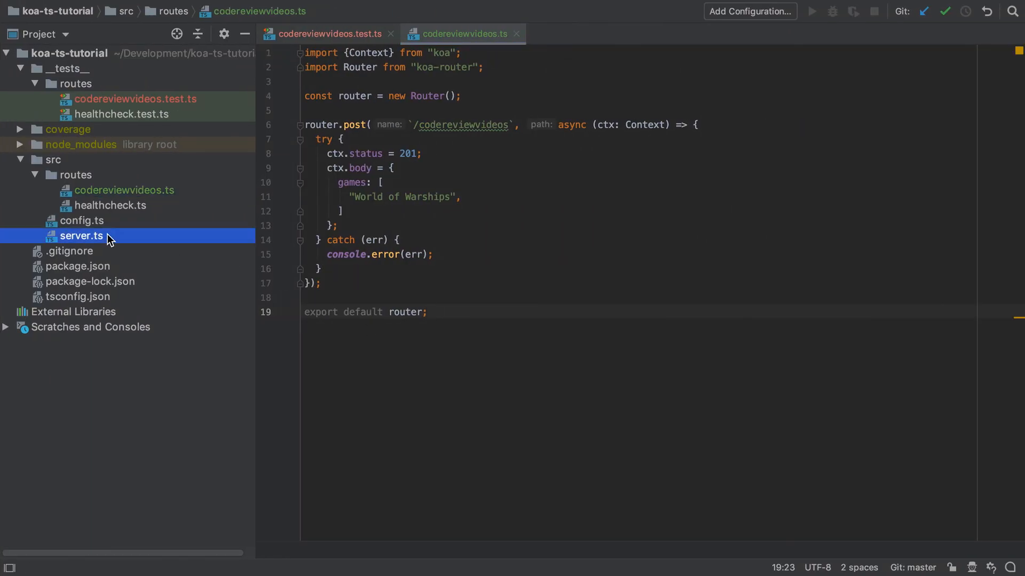
Step: Import codereviewvideosRoutes from ./routes/codereviewvideos in server.ts
double_click(88, 235)
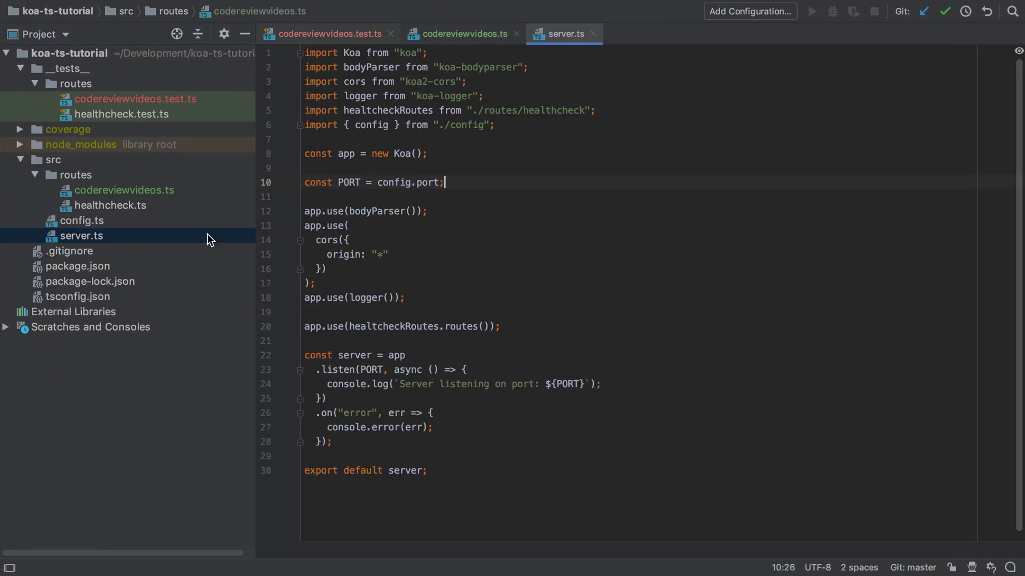
click(632, 111)
key(Return)
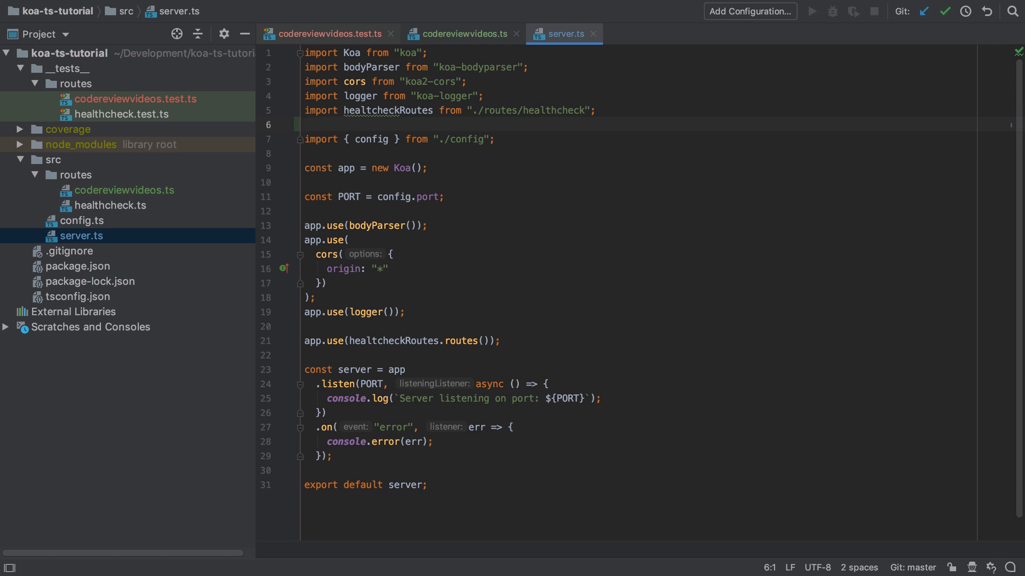
text(import codere)
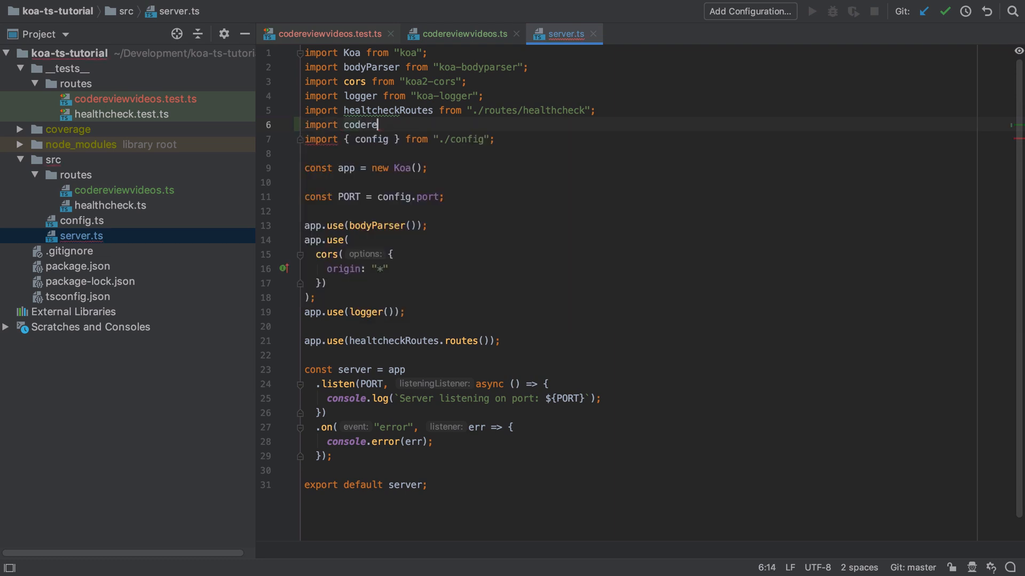
text(viewvideosRoutes from "./ro)
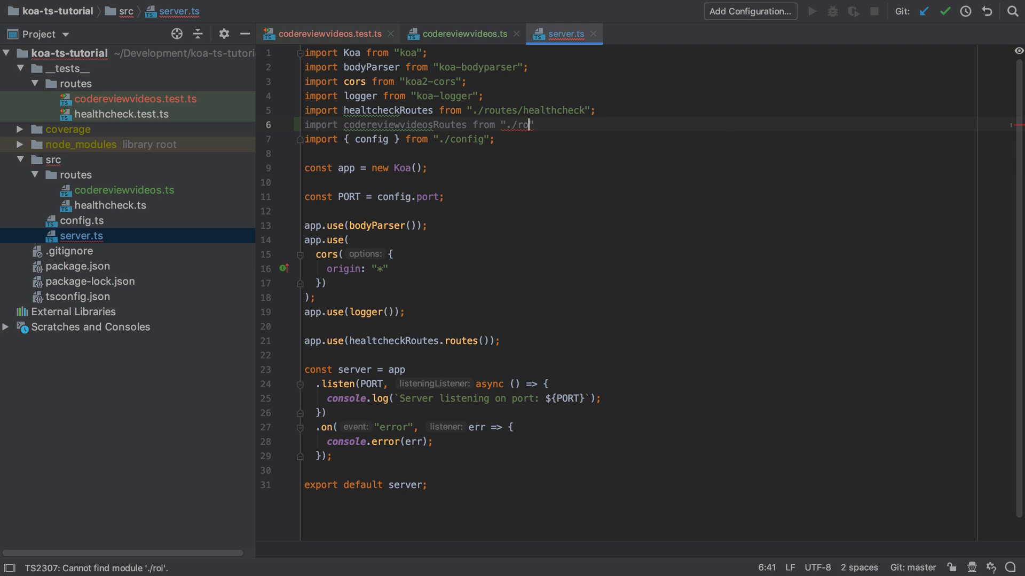
text(utes/co)
key(Tab)
text(;)
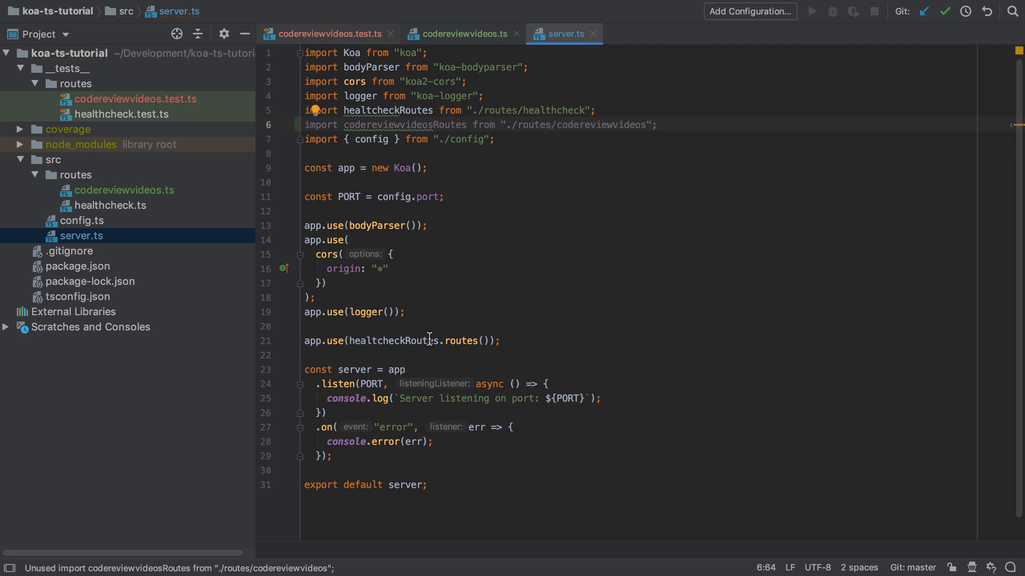
Step: Register codereviewvideosRoutes with app.use after the healthcheck routes and check the tests pass
click(429, 340)
key(ctrl+d)
double_click(399, 125)
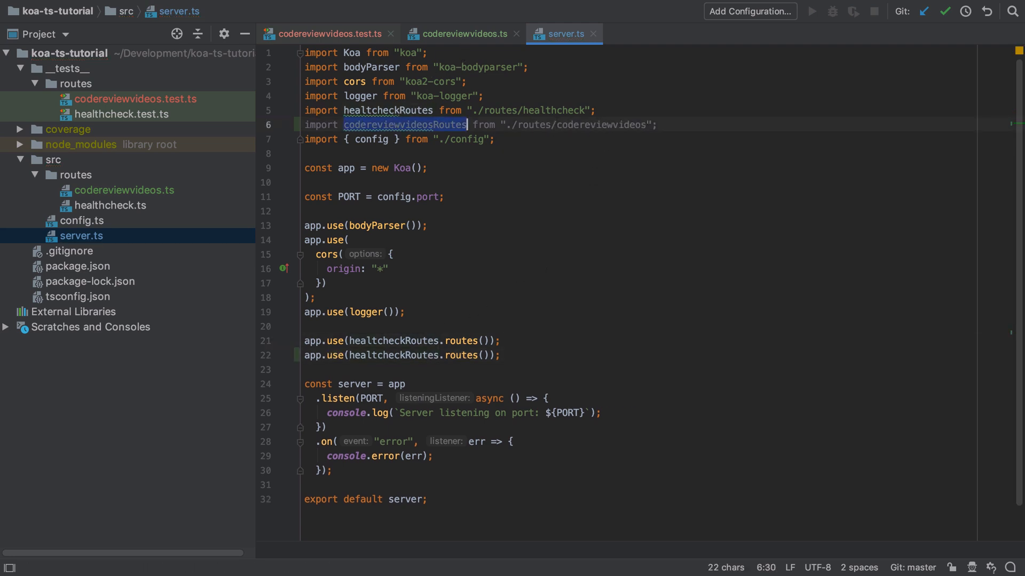
key(ctrl+c)
double_click(392, 354)
key(ctrl+v)
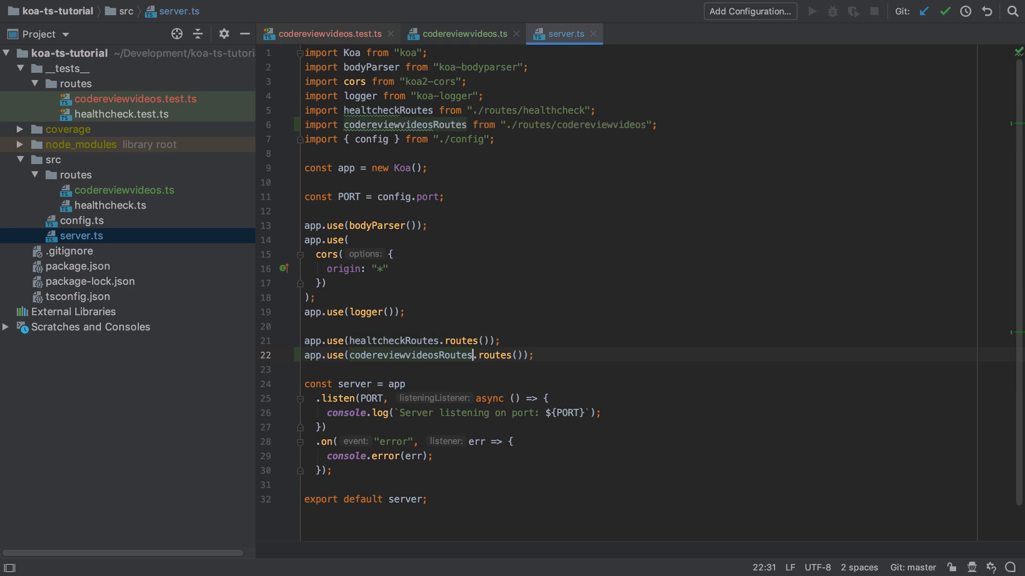
key(alt+Tab)
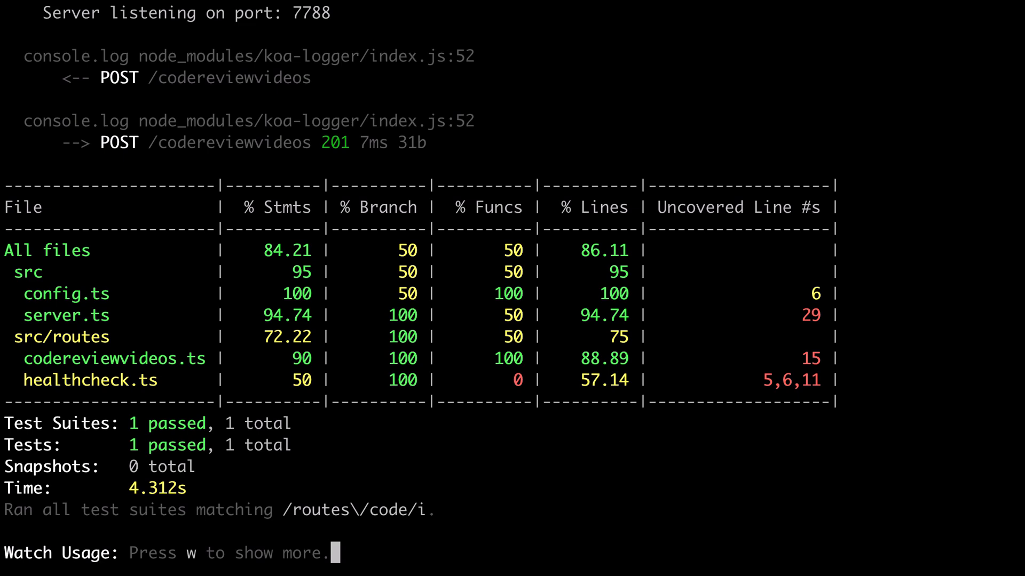
key(alt+Tab)
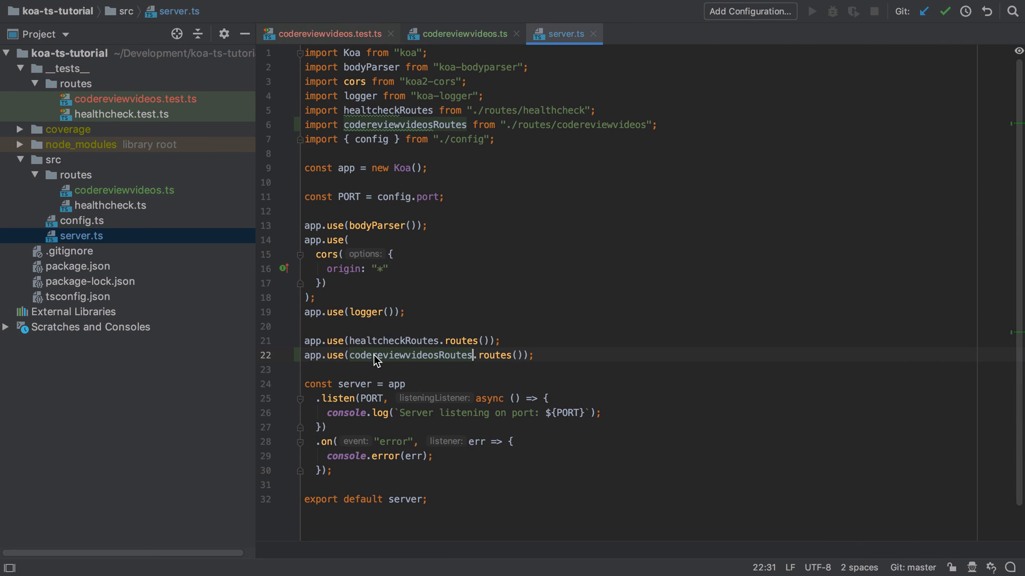
Step: Split the route file and its test side by side and hide the Project tool window
click(461, 34)
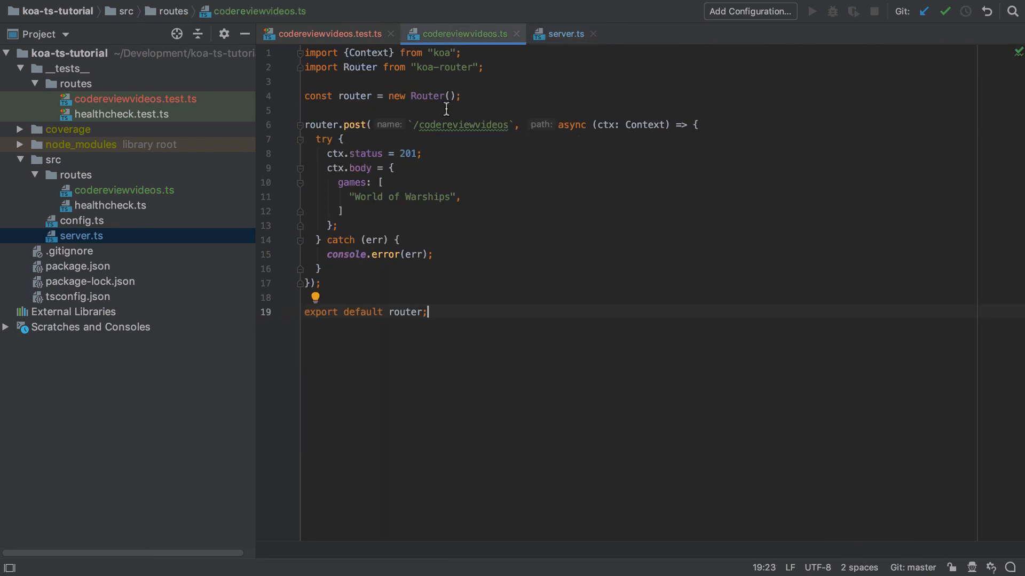
drag(456, 197, 347, 198)
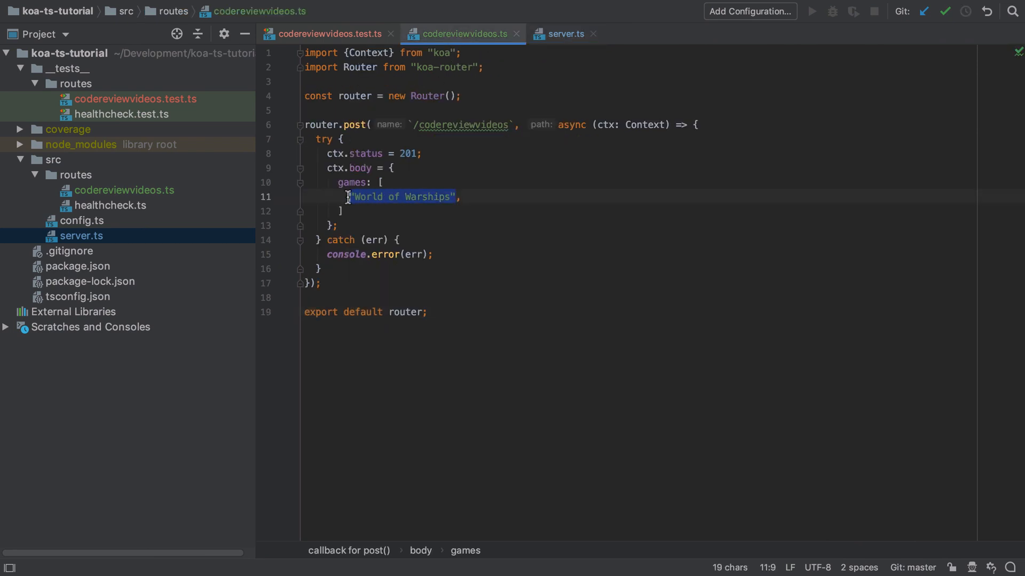
click(329, 33)
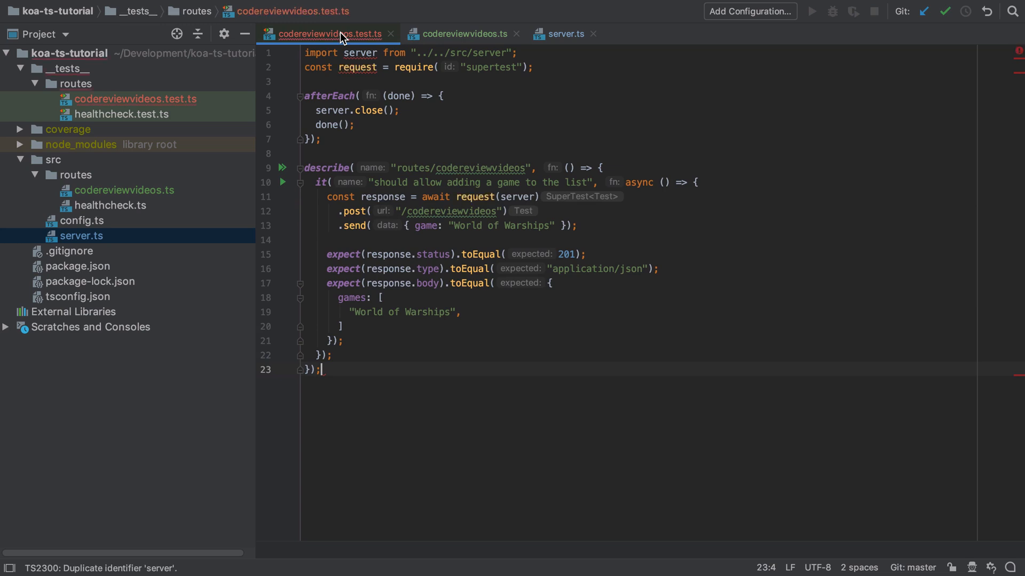
right_click(342, 38)
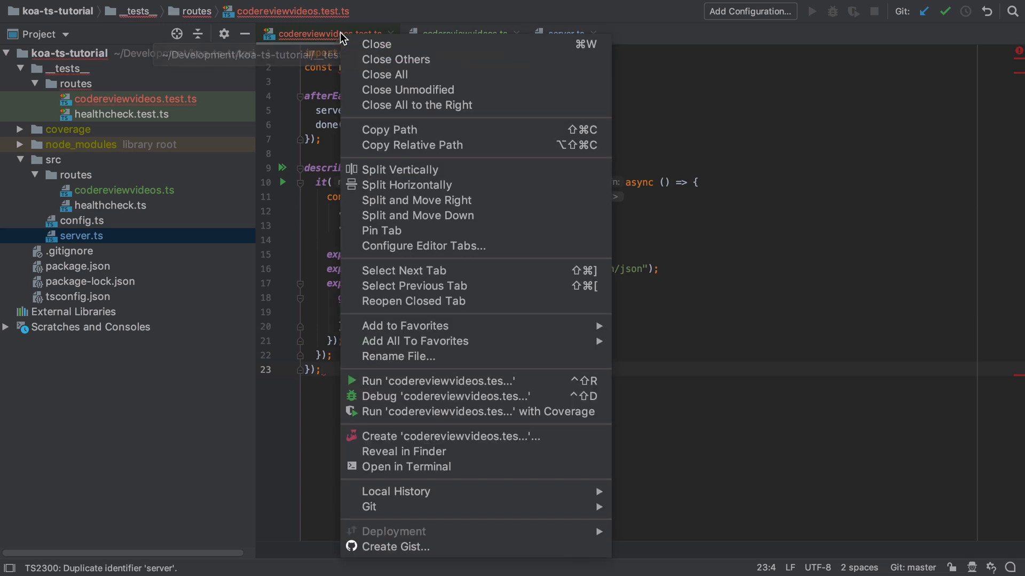
click(391, 169)
click(324, 32)
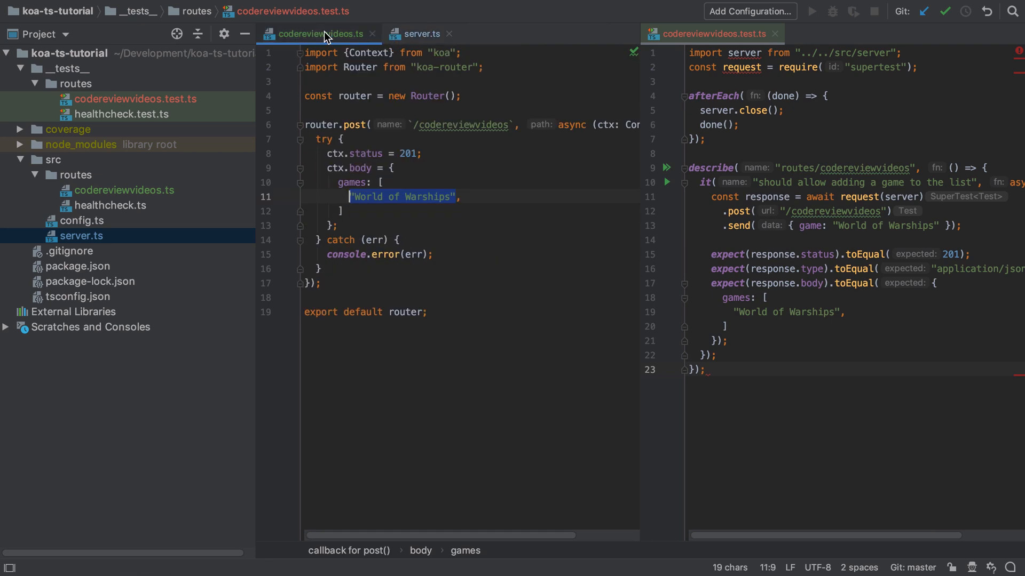
click(238, 35)
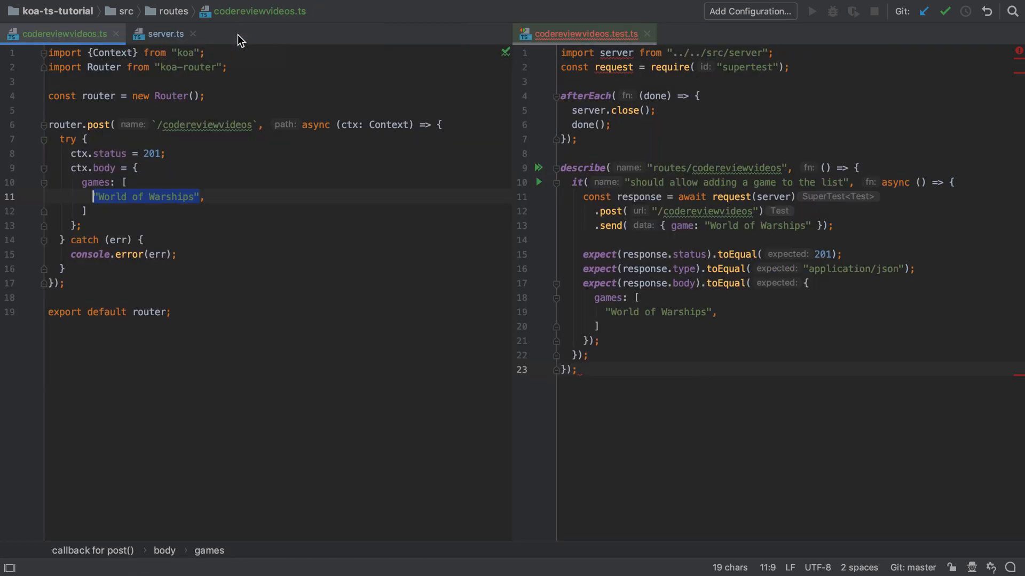
click(236, 207)
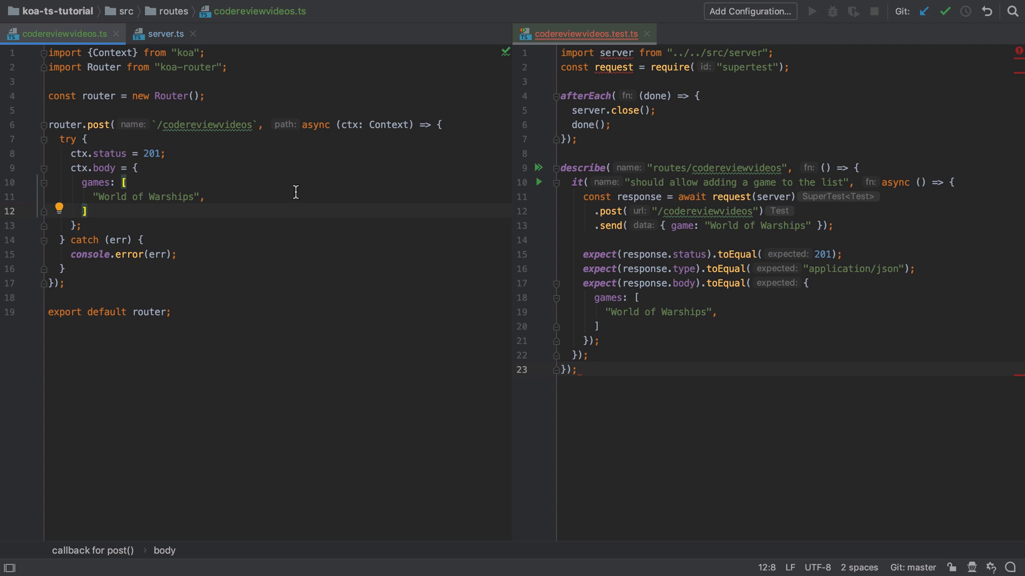
Step: Add a games array of World of Warships and Battlefield with a games.forEach((game: string) => {}) loop
click(866, 168)
key(Return)
key(Return)
key(Return)
key(Up)
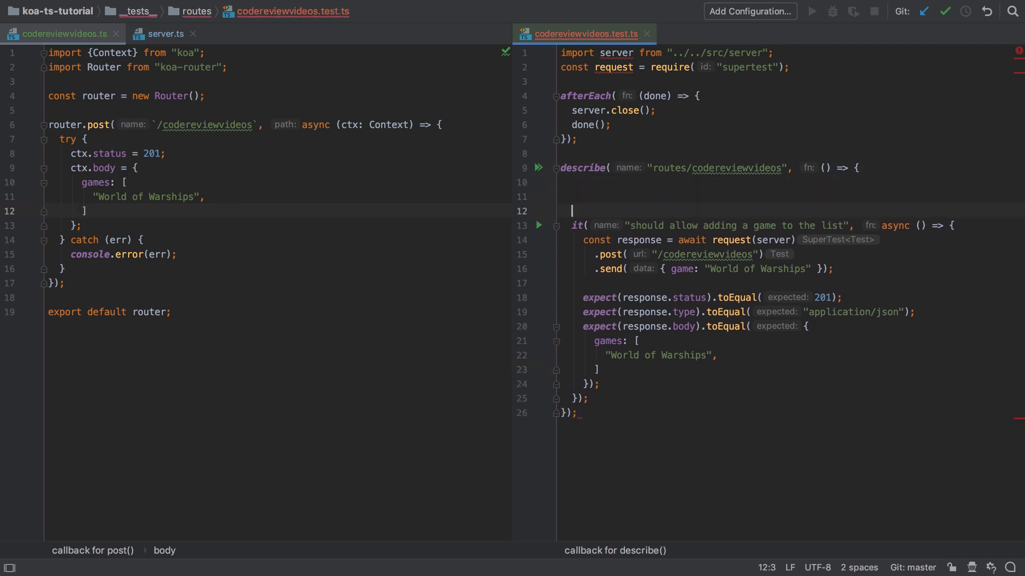
text(const games = [)
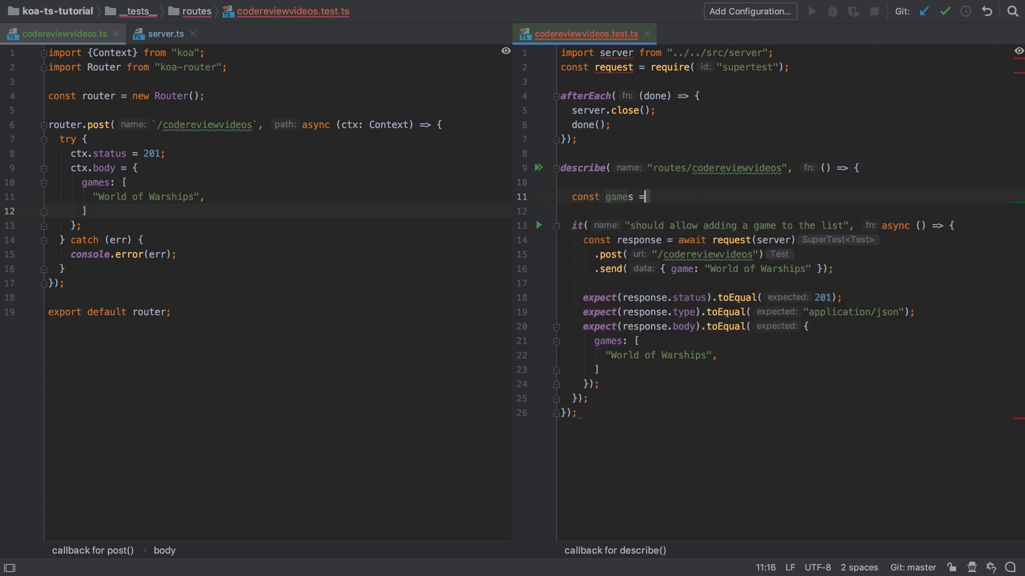
key(Return)
text(")
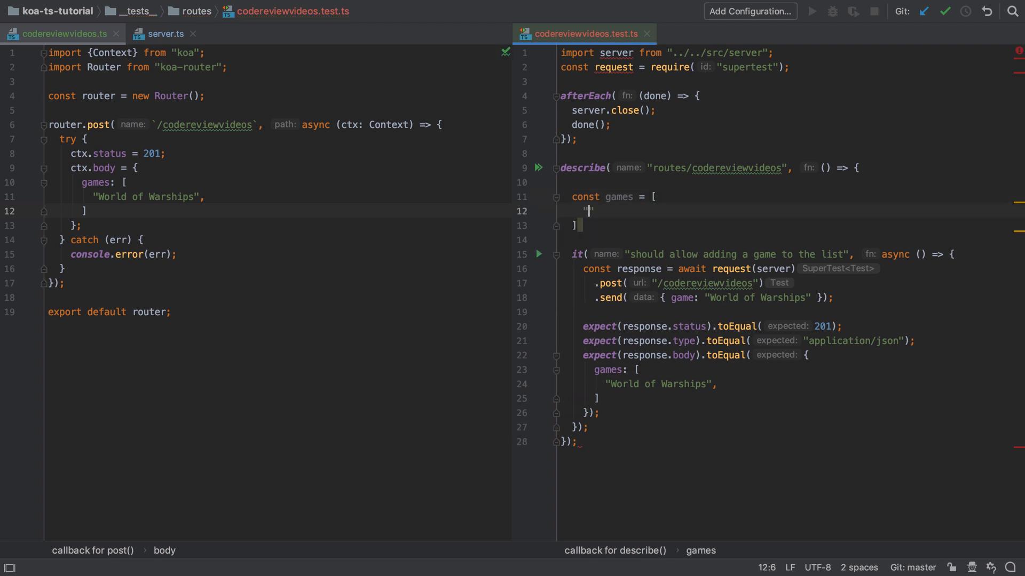
text(World of Wars)
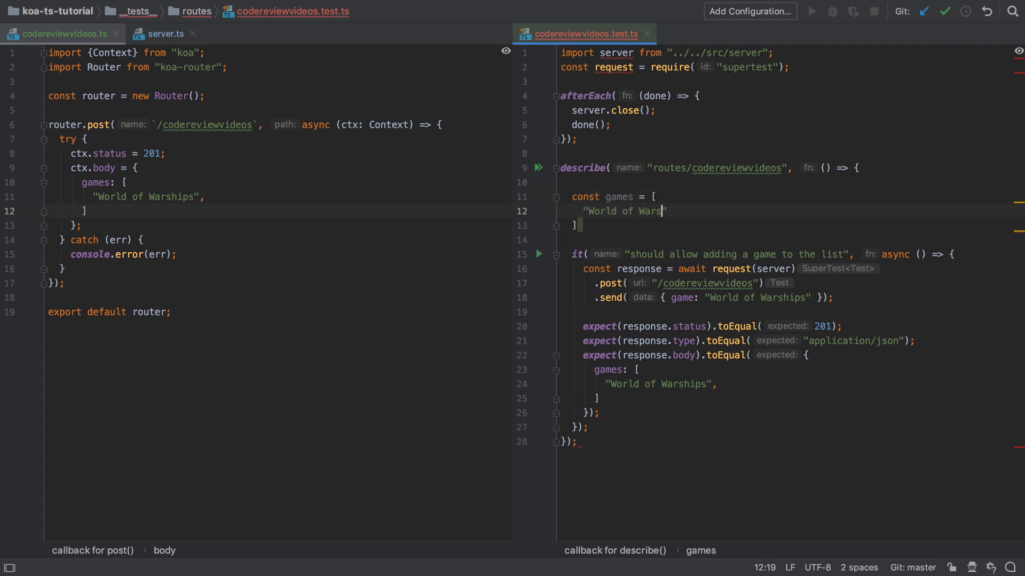
text(hips)
key(End)
text(,)
key(Return)
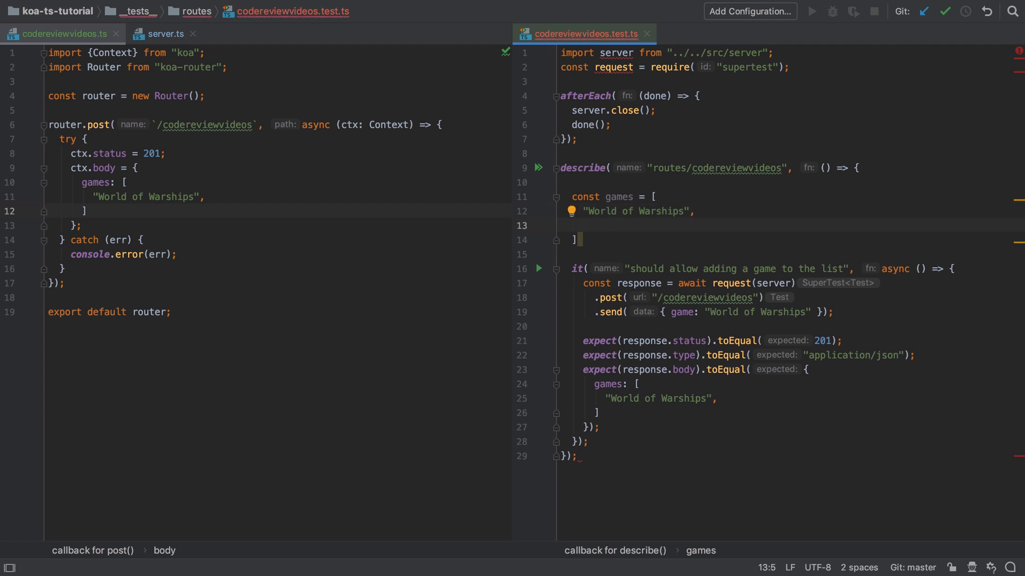
text("Battlef)
text(ield)
key(End)
text(,)
key(Down)
key(End)
text(;)
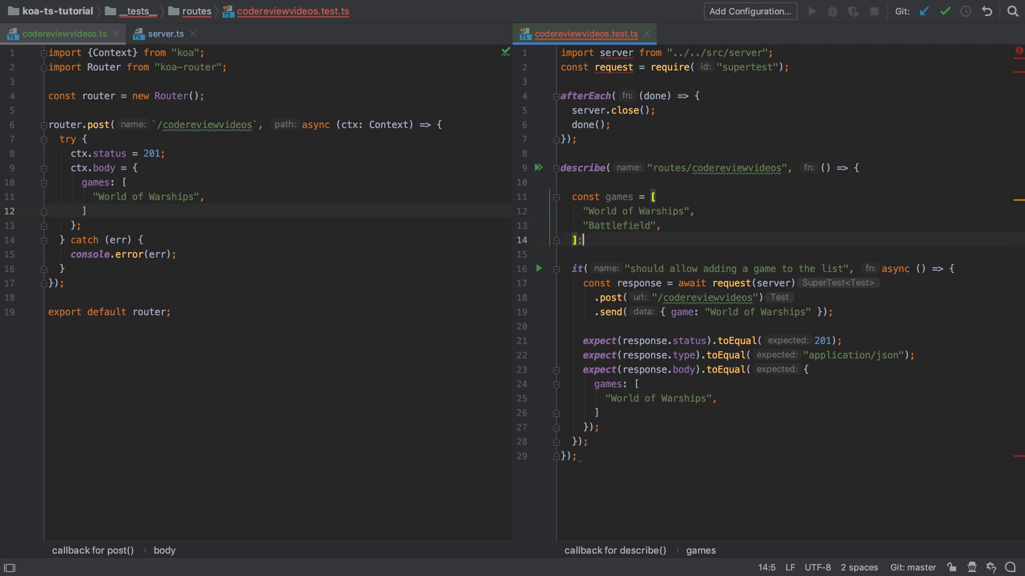
key(Return)
key(Return)
text(g)
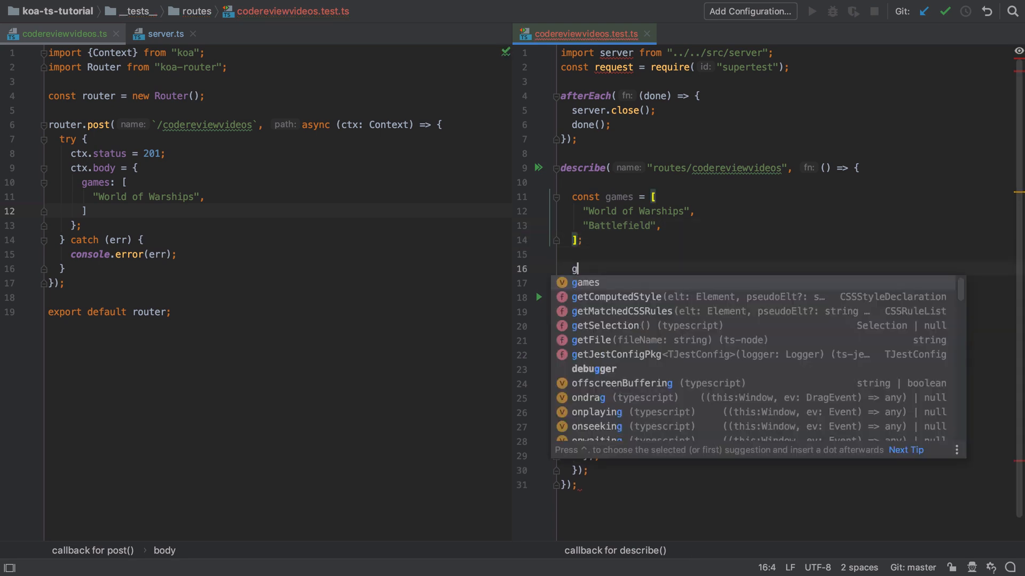
text(ames.forEa)
key(Tab)
text(()
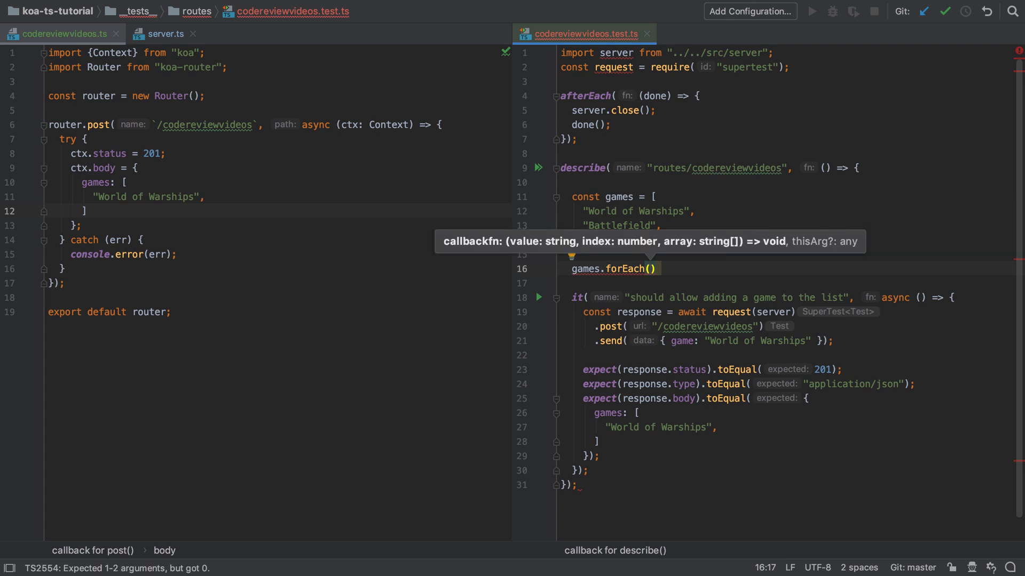
text((g)
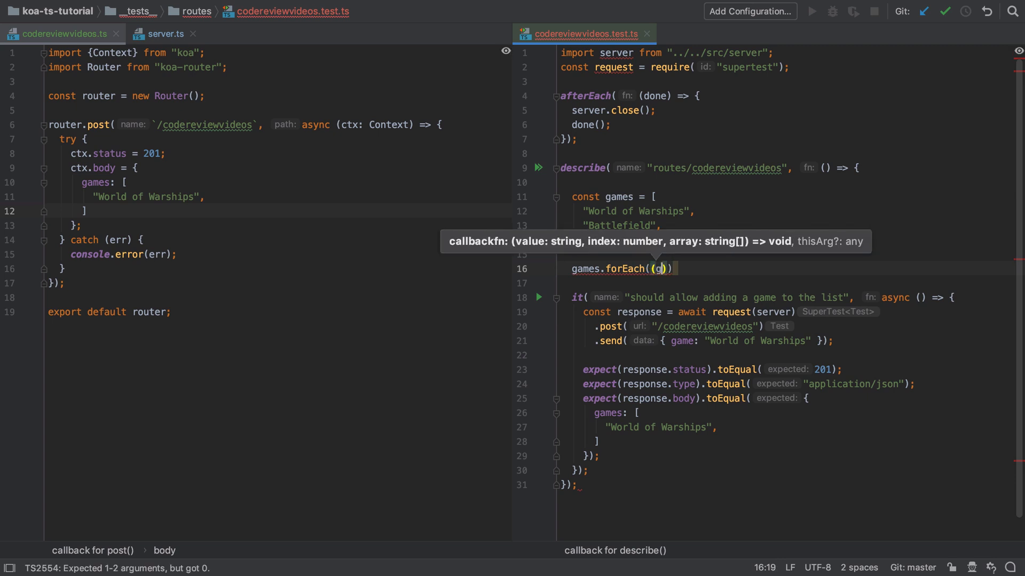
text(ame: string)
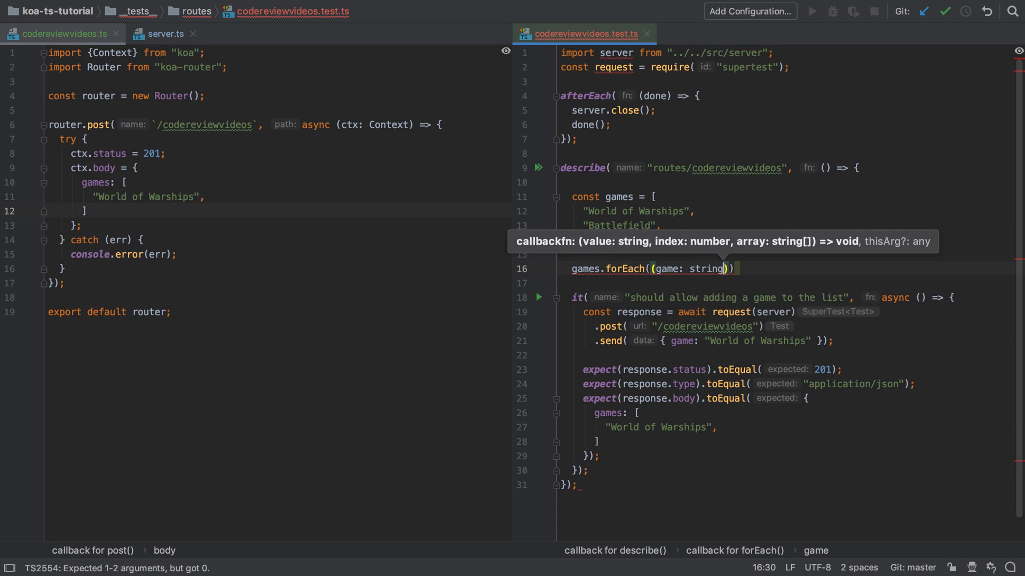
text() => {)
key(Return)
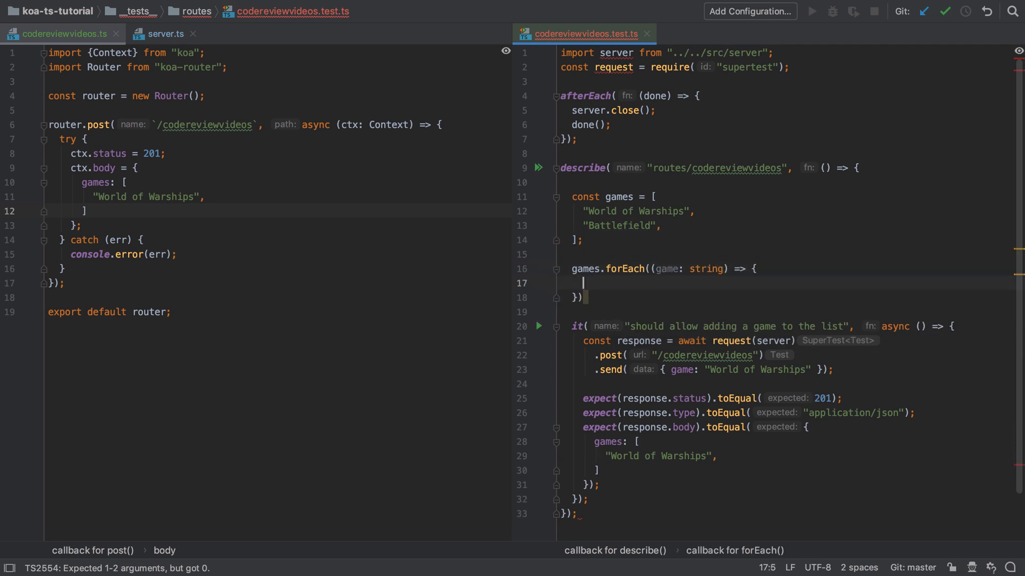
key(Down)
key(End)
text(;)
Step: Move the add-game test inside the loop and expect game instead of the hardcoded title
drag(615, 496, 547, 326)
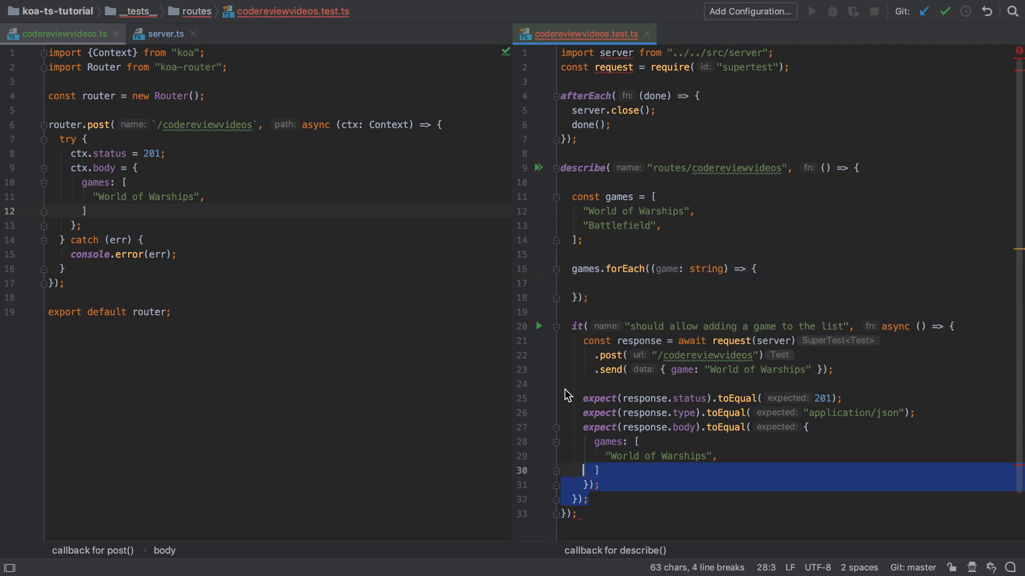
key(ctrl+x)
click(604, 282)
key(Return)
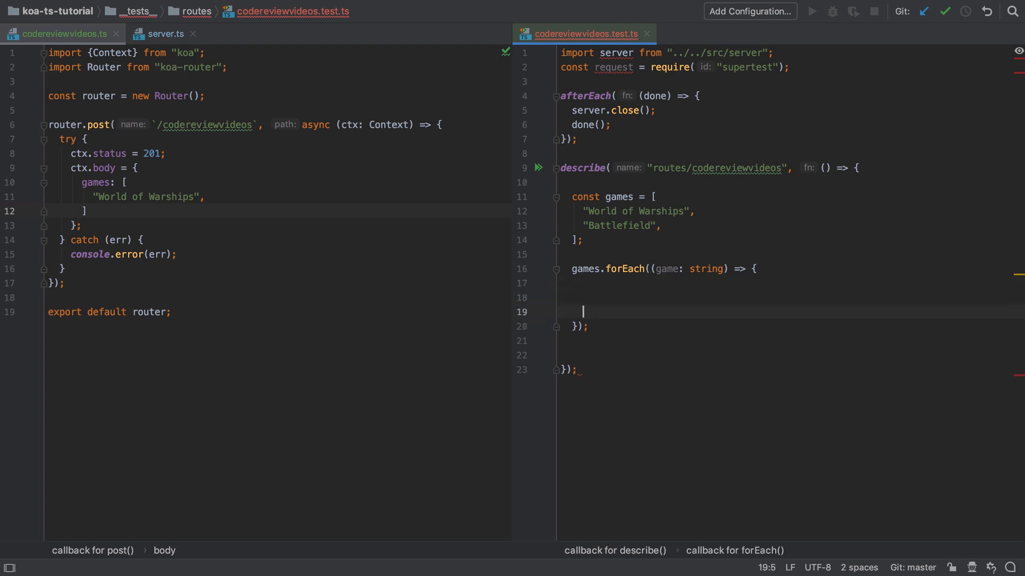
key(ctrl+v)
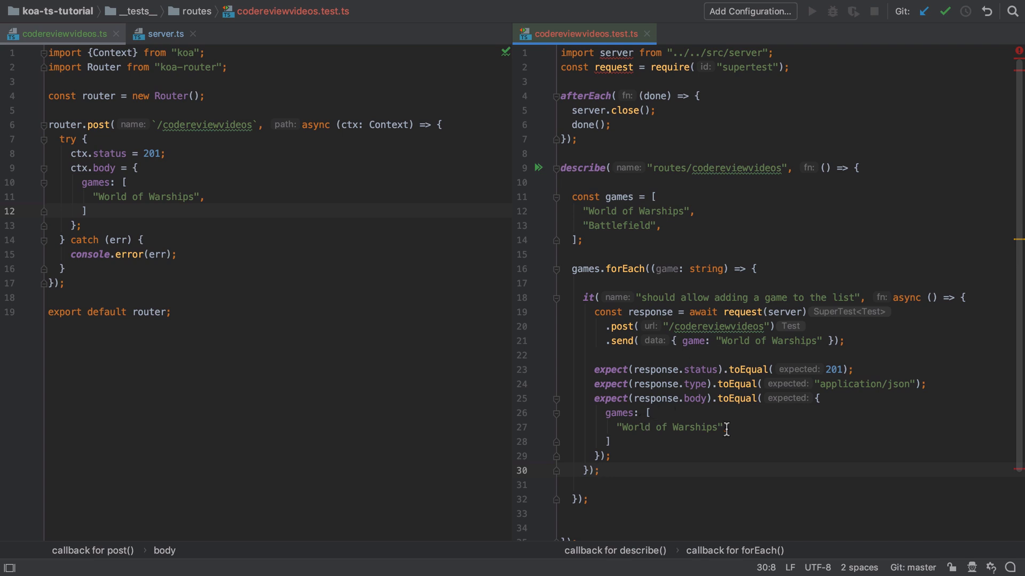
drag(722, 427, 615, 428)
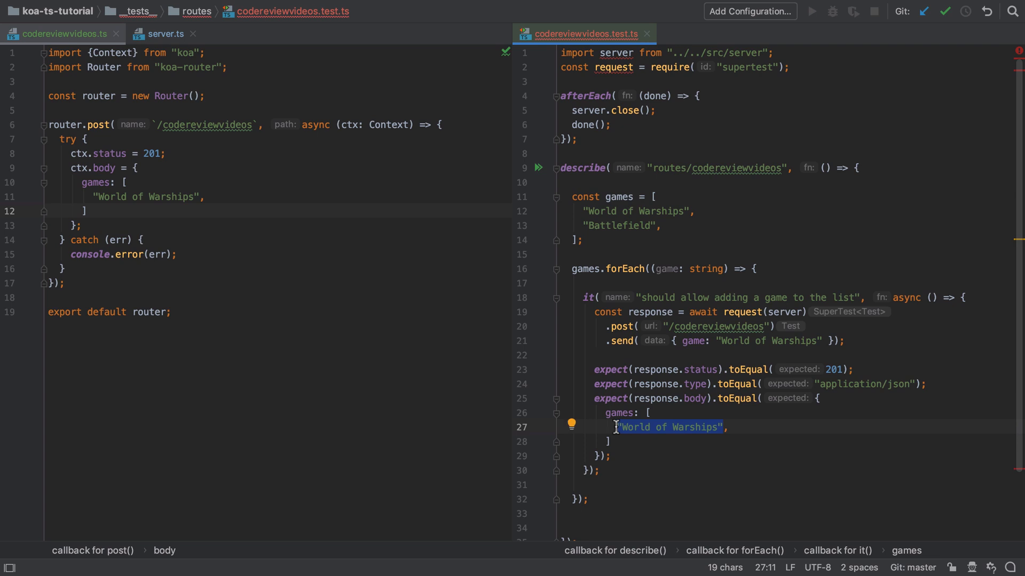
text(game,)
key(Escape)
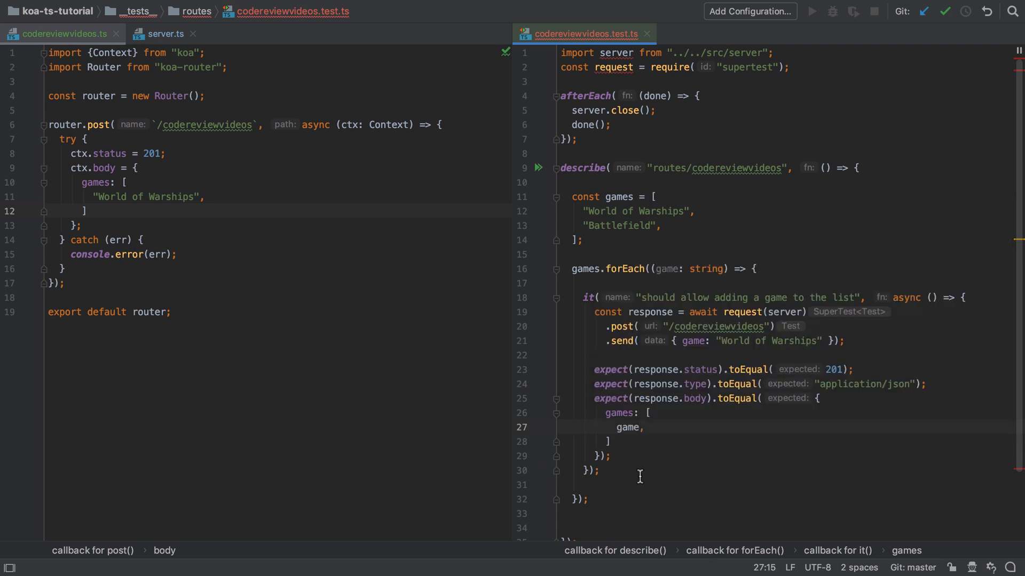
click(639, 477)
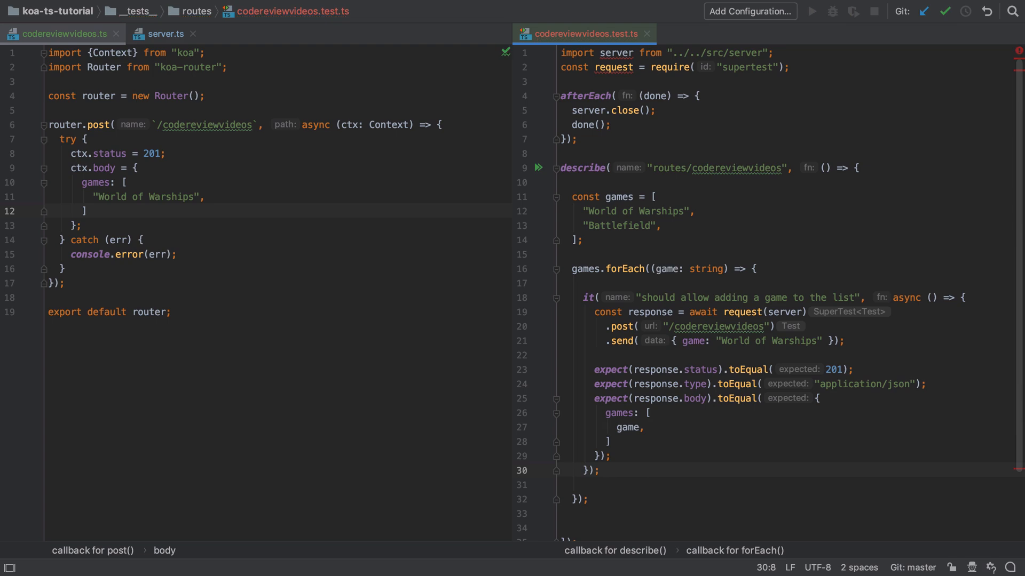
key(ctrl+Right)
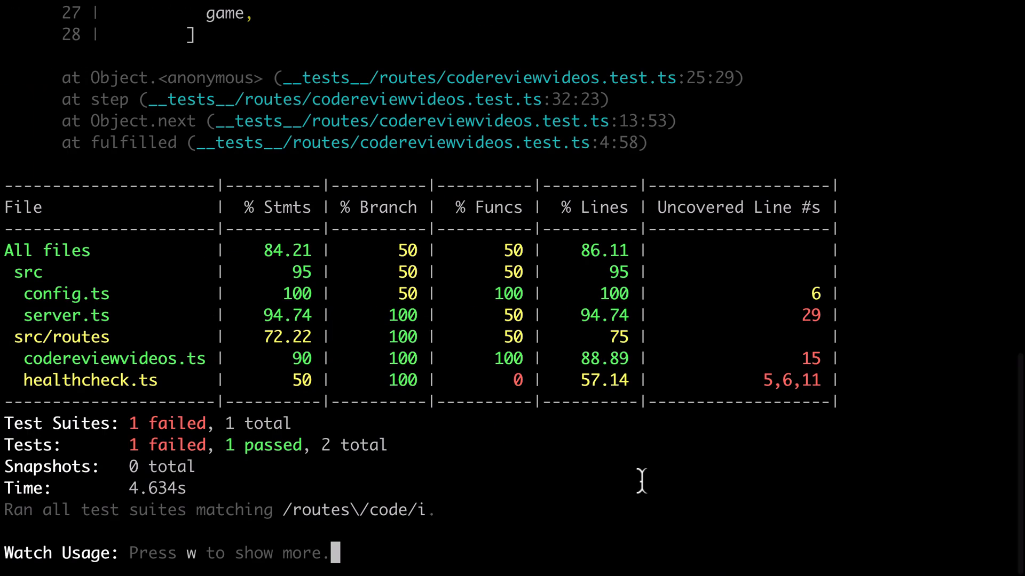
scroll(506, 287, up, 5)
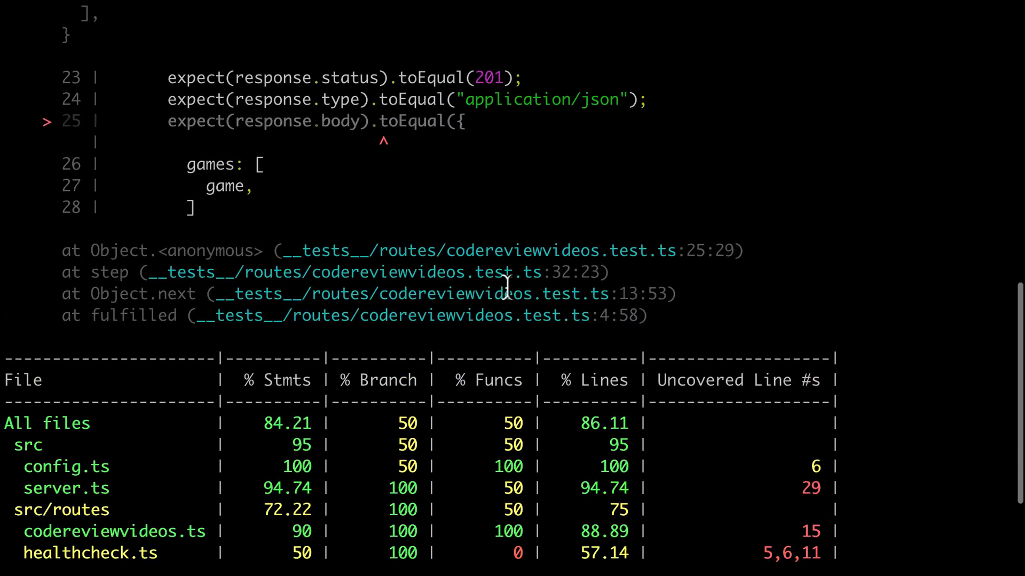
scroll(506, 287, up, 5)
scroll(506, 287, up, 3)
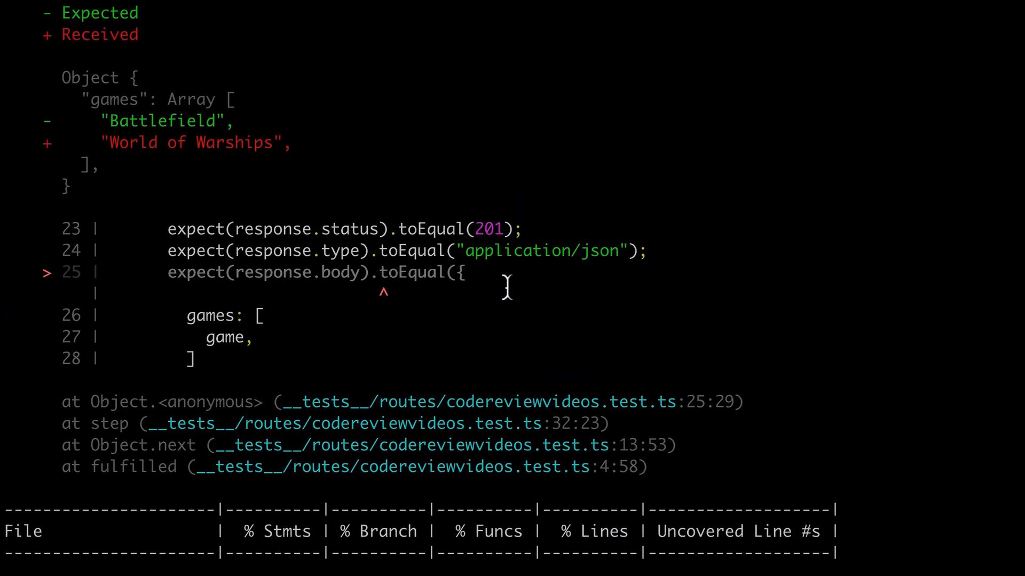
Step: Read the Battlefield failure diff in Jest and return to WebStorm
key(alt+Tab)
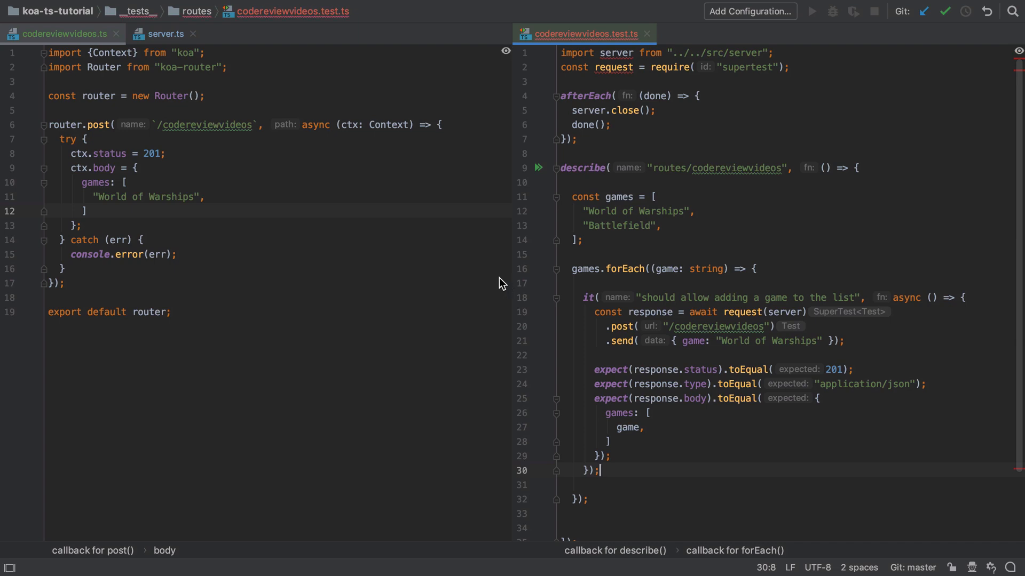
Step: Return ctx.request.body.game in the POST route's games list instead of World of Warships
drag(200, 196, 93, 197)
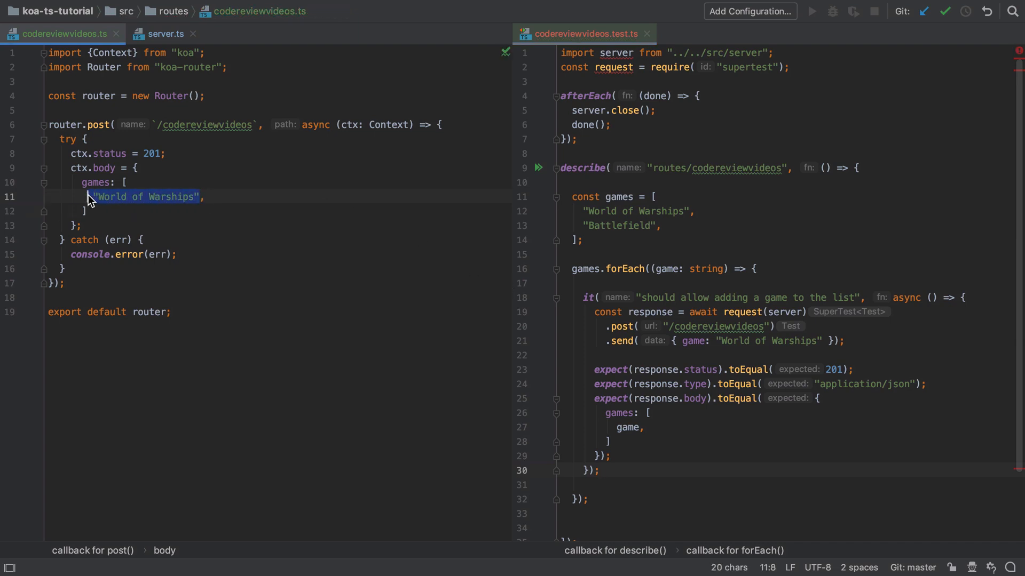
key(BackSpace)
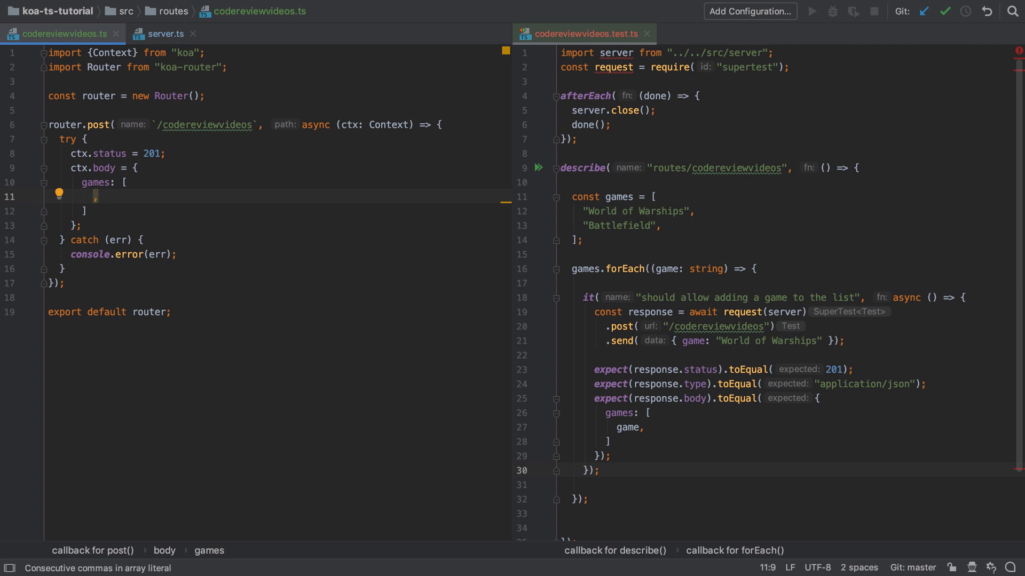
text(ctx.re)
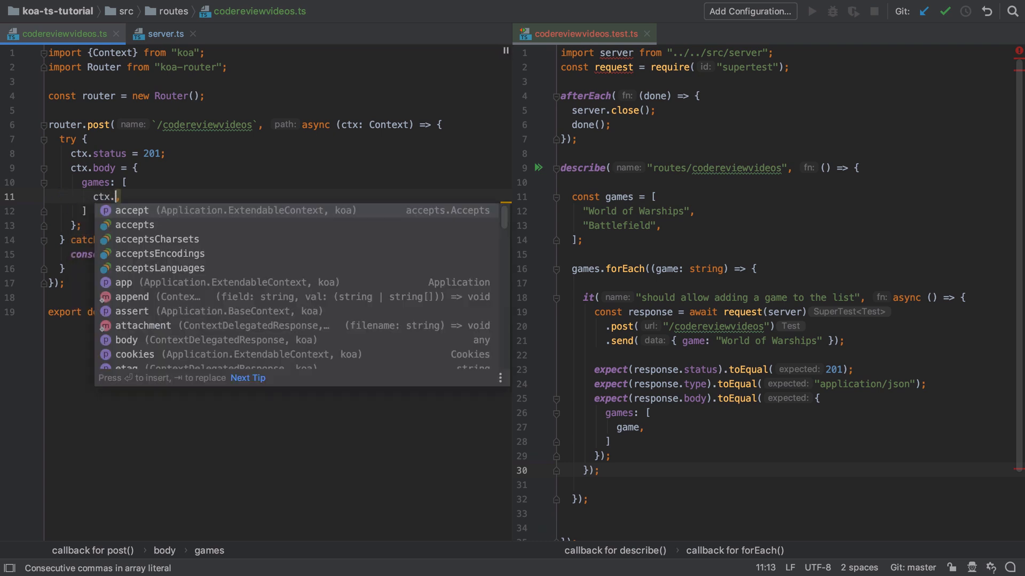
text(q)
key(Tab)
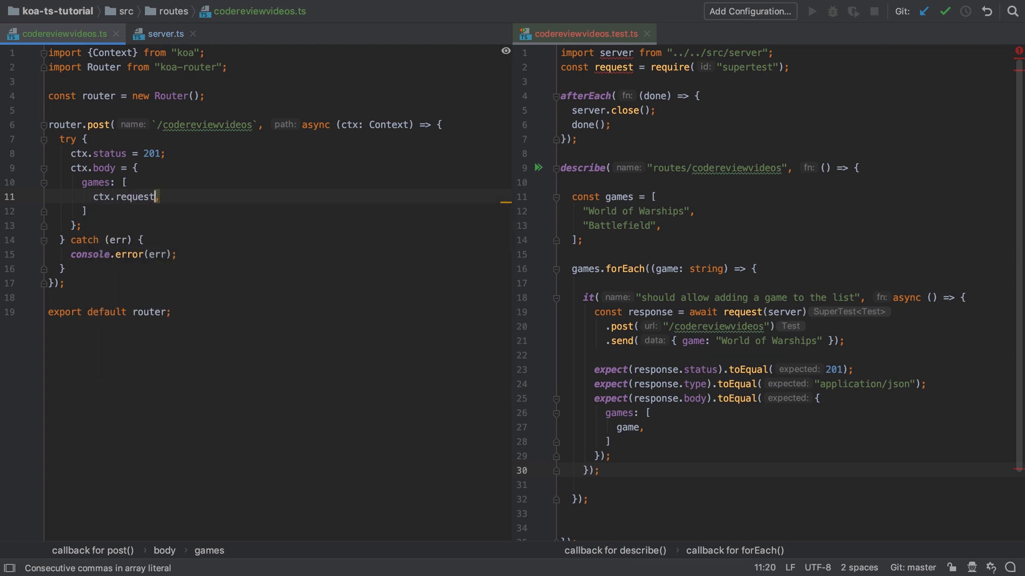
text(.b)
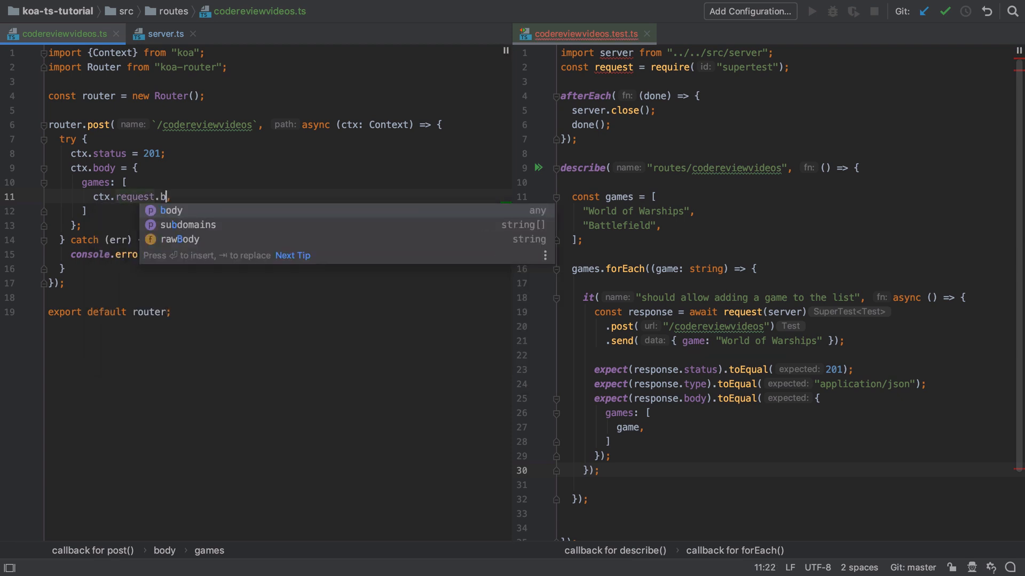
text(ody.)
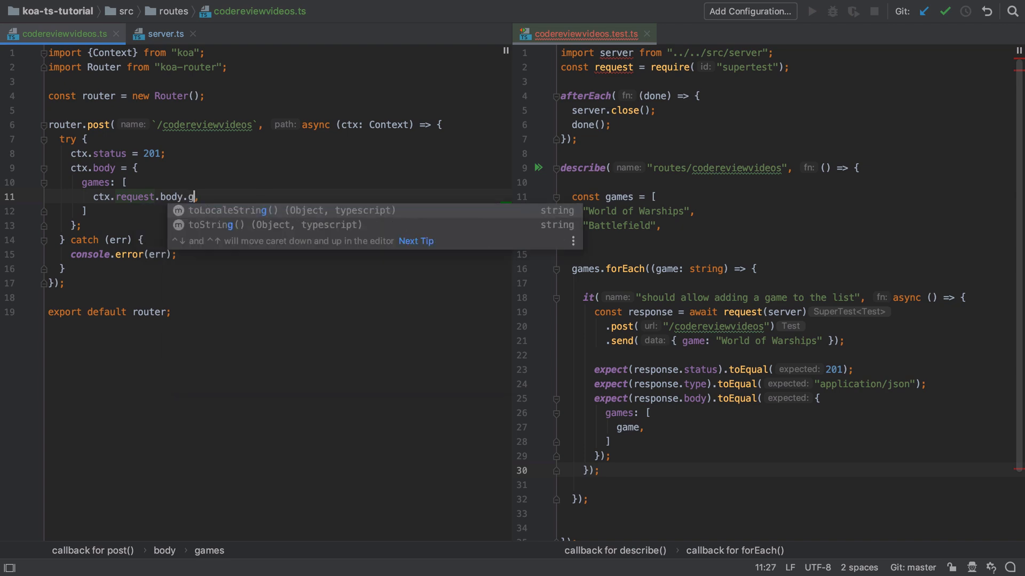
text(game)
key(ctrl+Right)
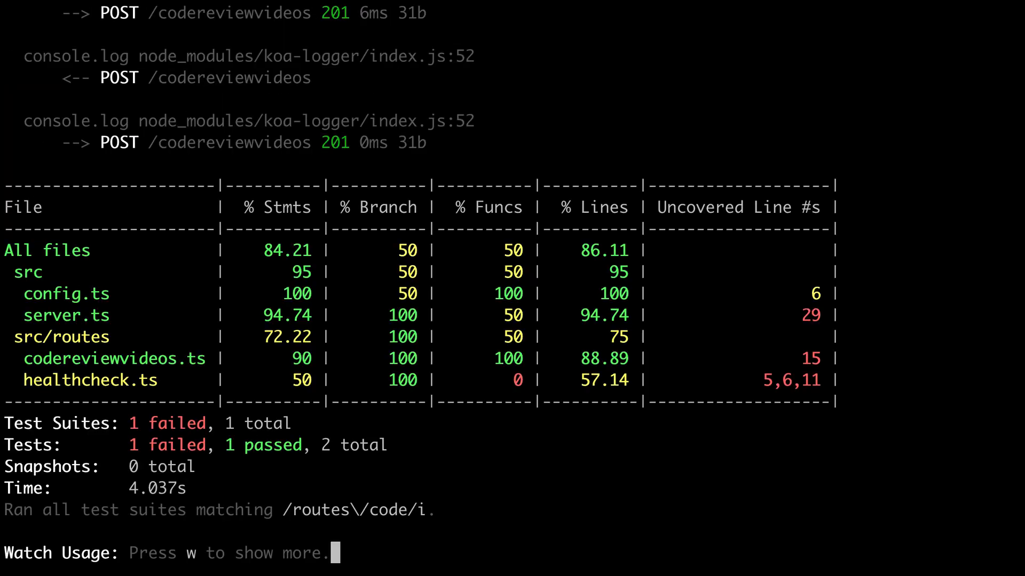
scroll(512, 321, up, 10)
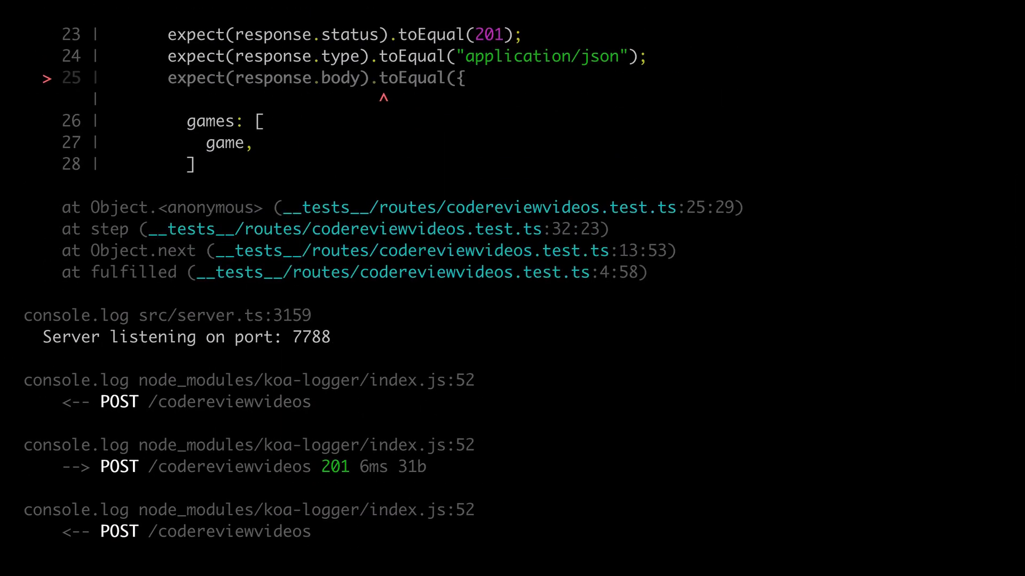
Step: Read the failing toEqual at line 25 in Jest and return to WebStorm
key(alt+Tab)
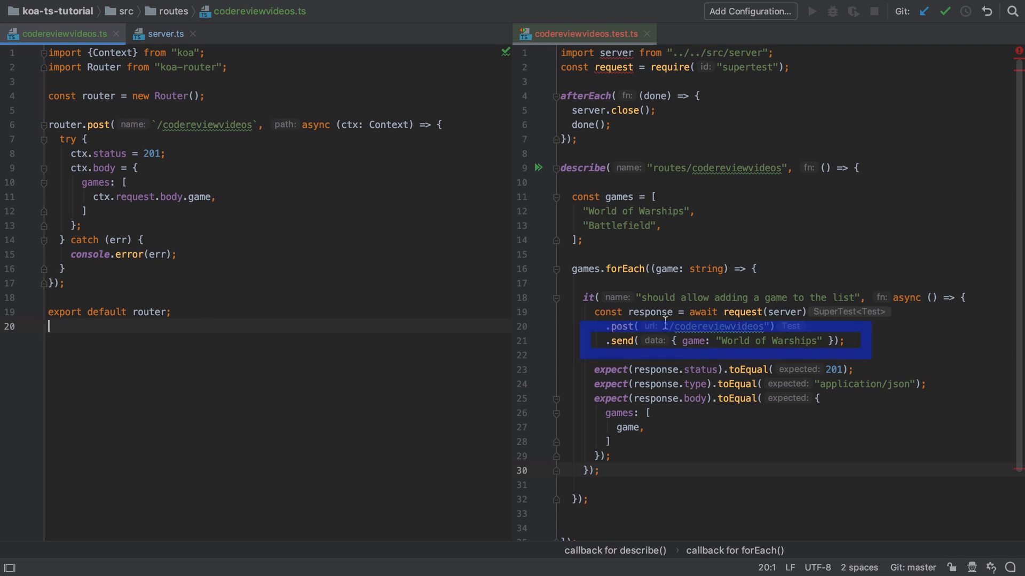
Step: Replace the hard-coded 'World of Warships' with shorthand { game } in .send() and confirm 2 tests pass
drag(823, 341, 707, 341)
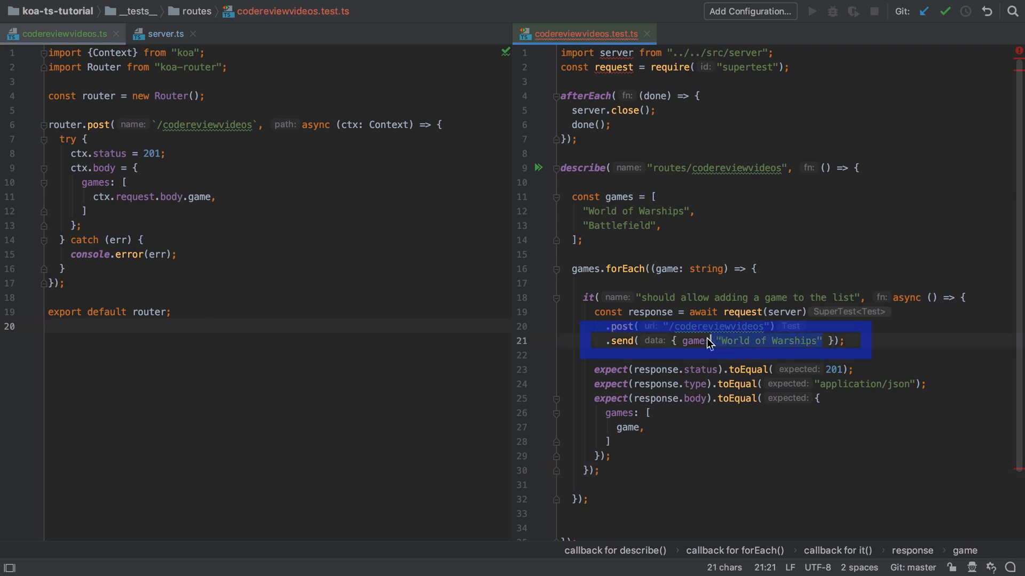
key(BackSpace)
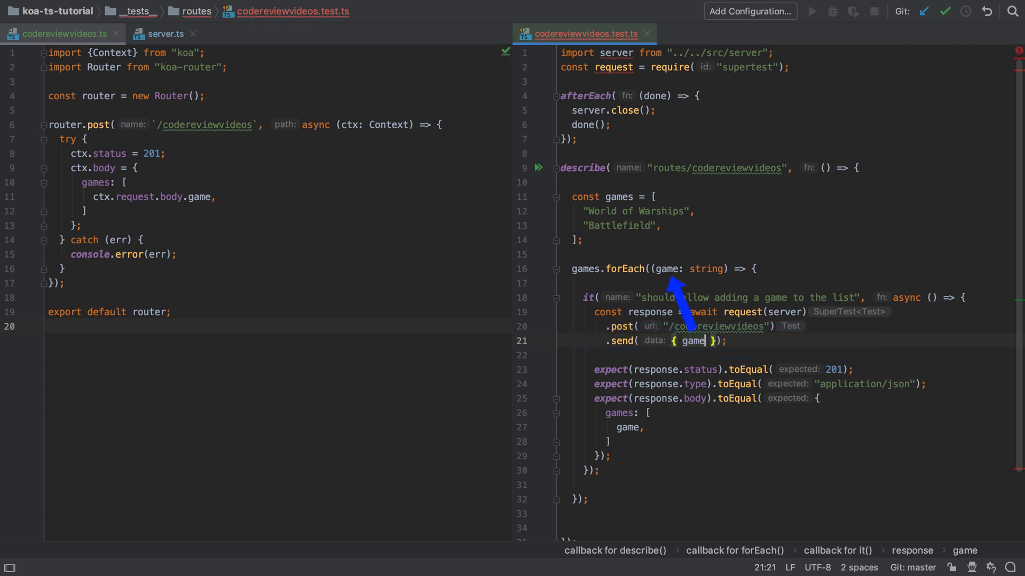
key(super+Tab)
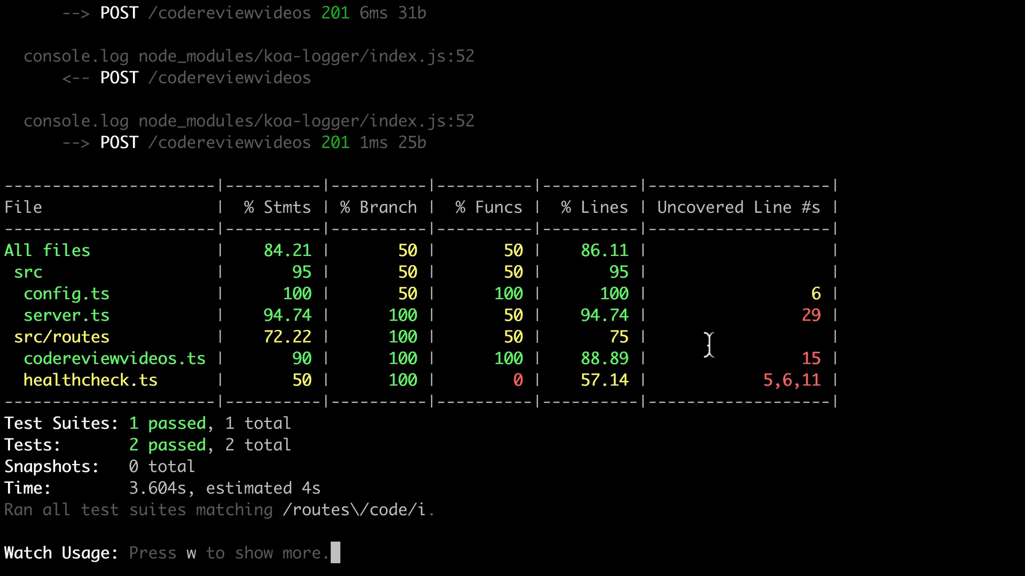
scroll(708, 344, up, 3)
scroll(708, 345, up, 3)
scroll(708, 345, up, 2)
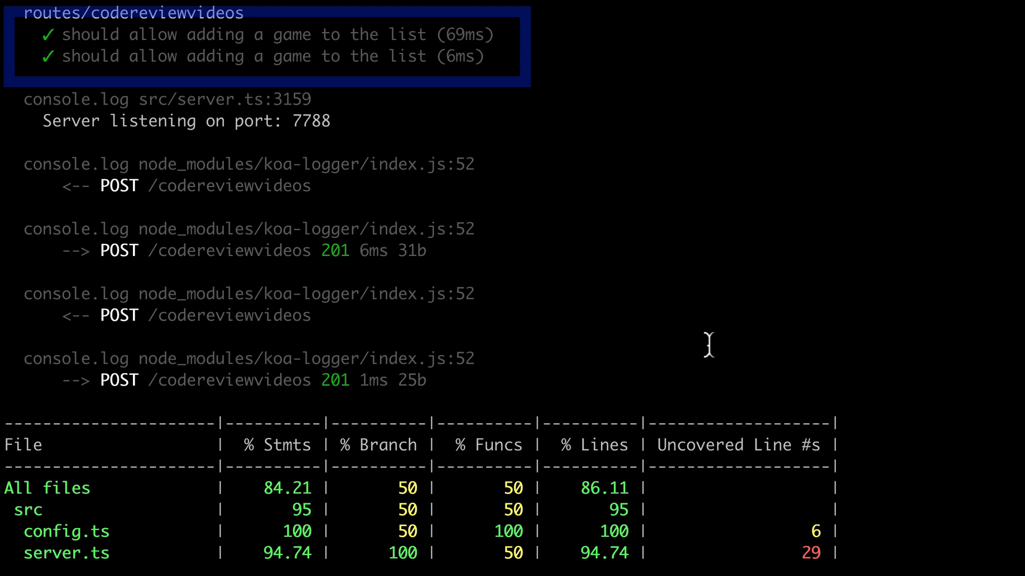
key(super+Tab)
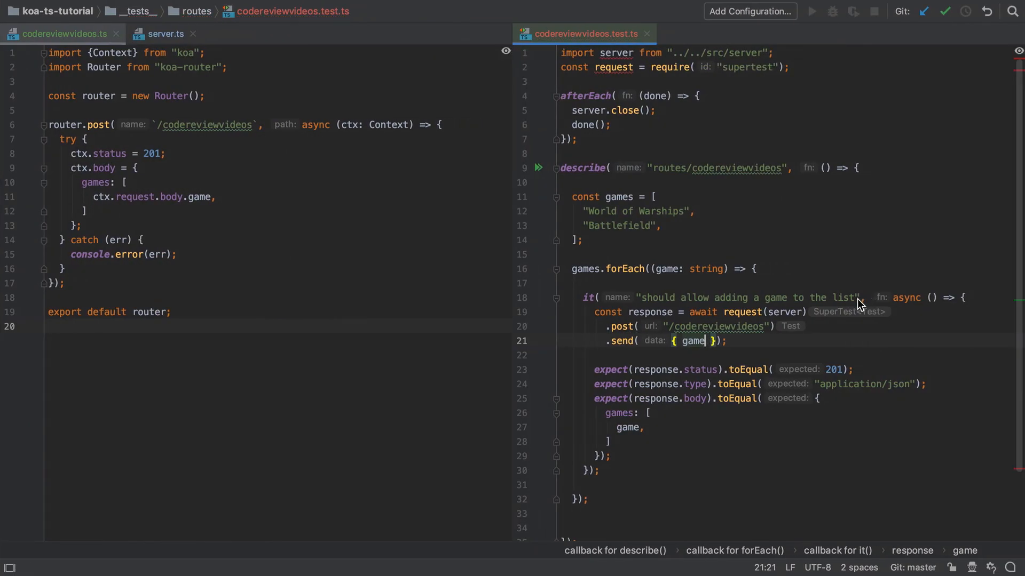
Step: Turn the it() title into a template literal ending in ' - ${game}' so each test names its game
click(857, 299)
key(BackSpace)
text(`)
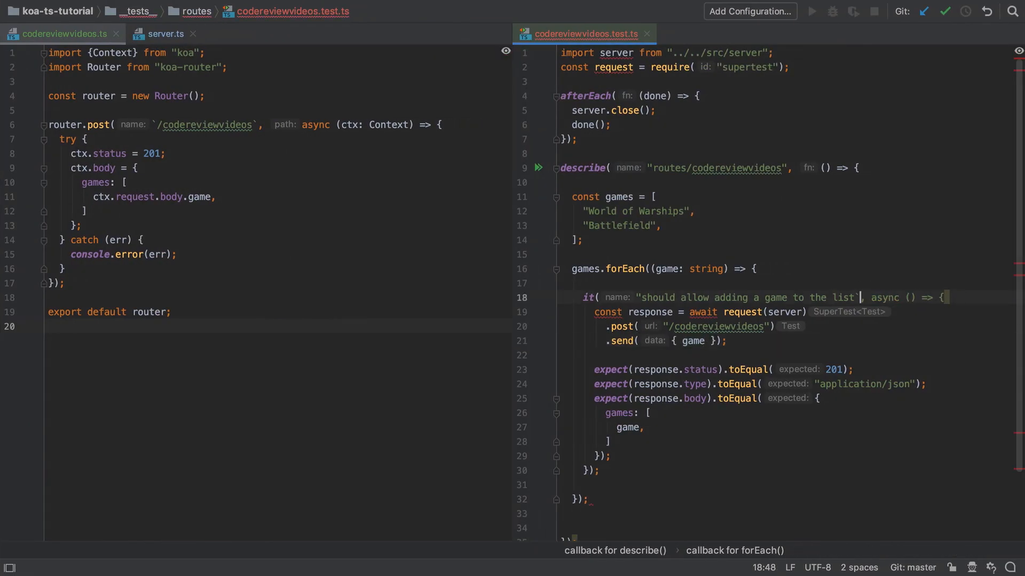
click(642, 298)
key(BackSpace)
text(`)
click(853, 298)
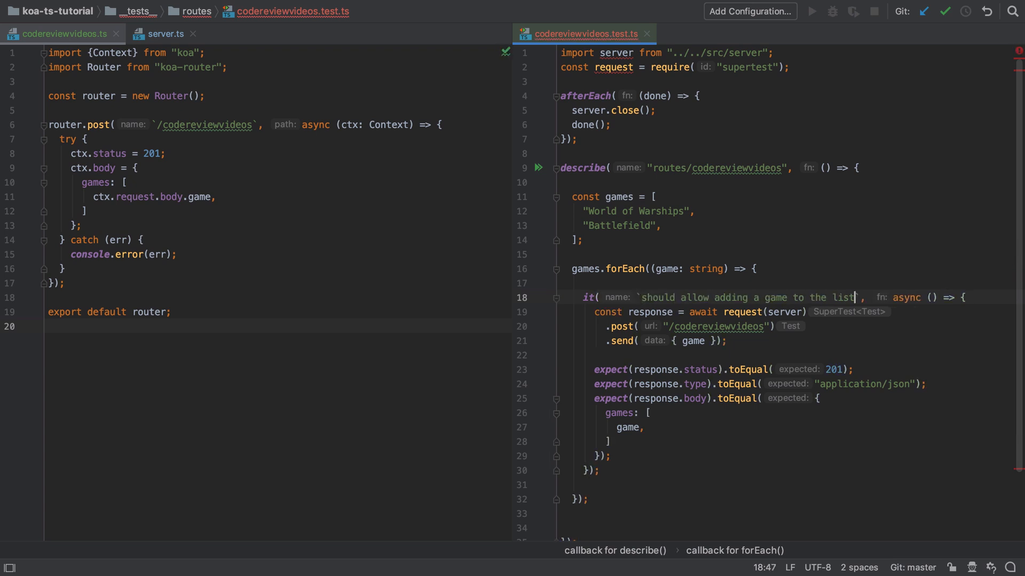
text(- ${ga)
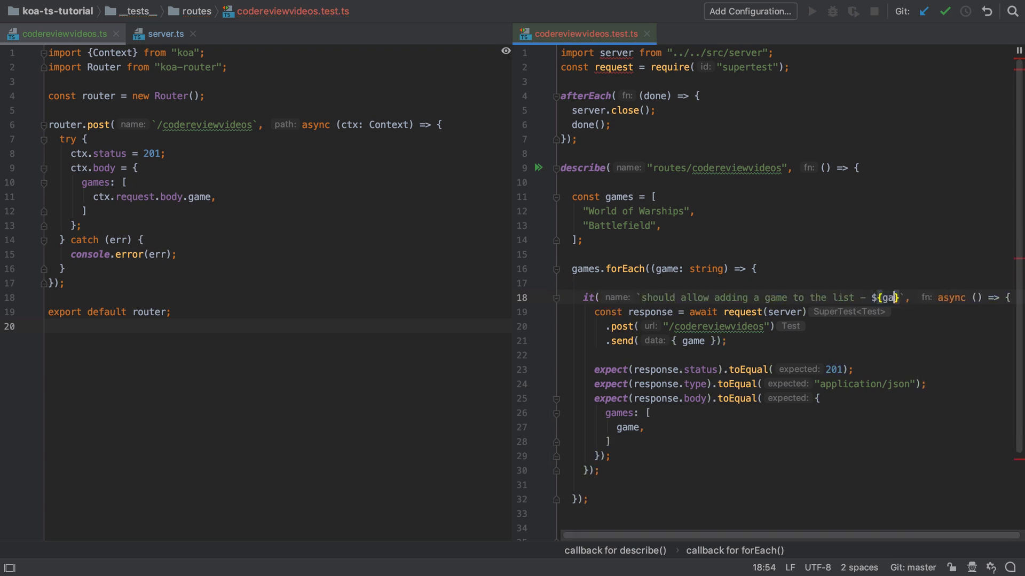
key(Return)
click(797, 403)
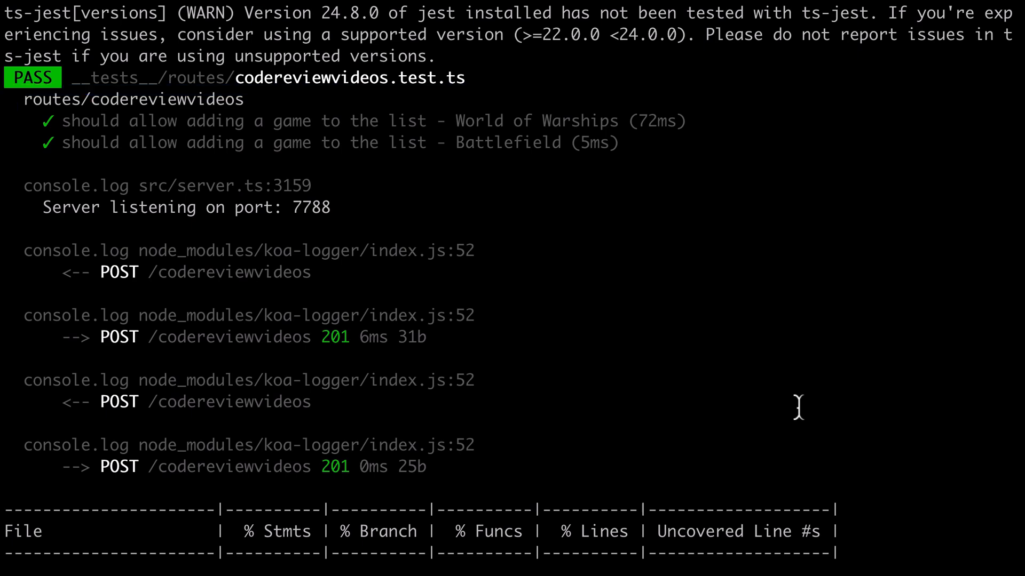
scroll(797, 407, down, 5)
Step: Tidy blank lines around the forEach block to make room for a new test
key(alt+Tab)
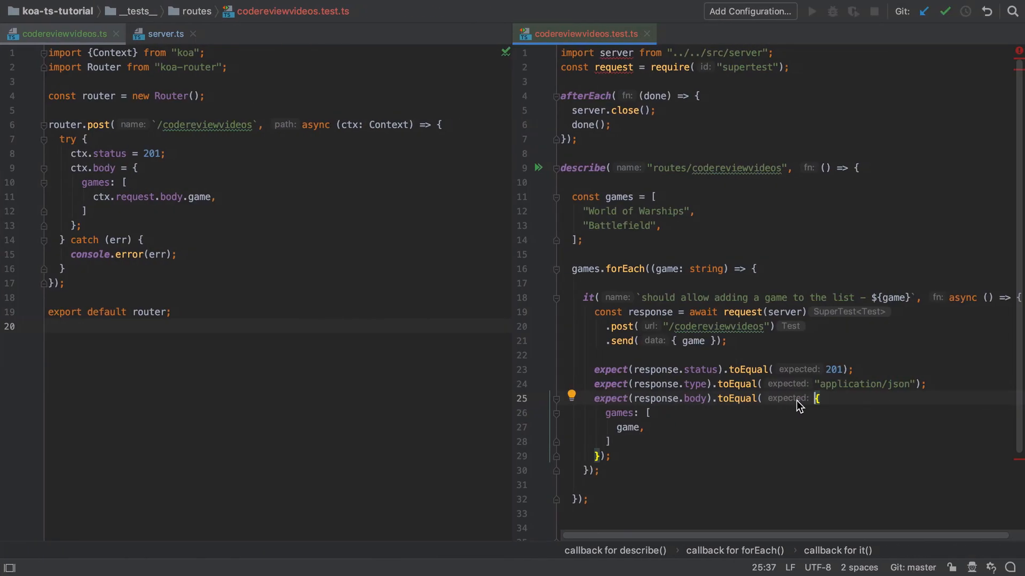
scroll(797, 401, down, 2)
scroll(796, 400, down, 2)
scroll(797, 400, down, 2)
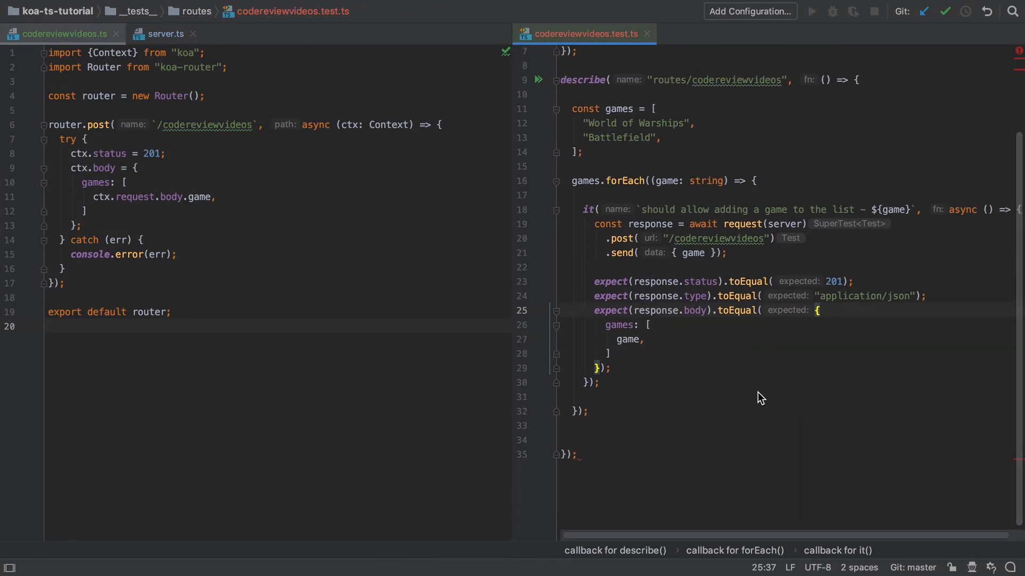
click(634, 412)
key(Return)
key(Return)
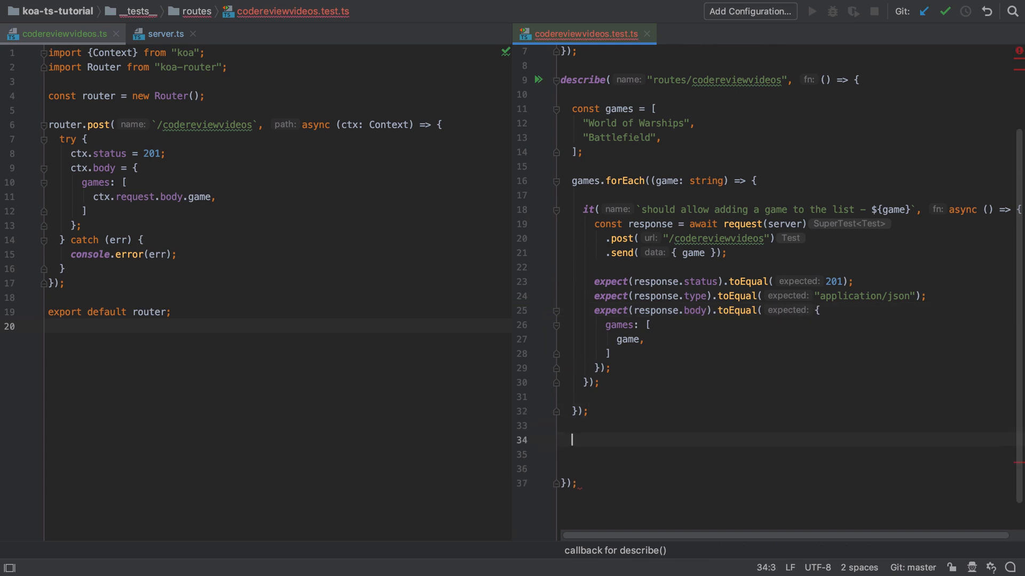
click(613, 195)
key(Delete)
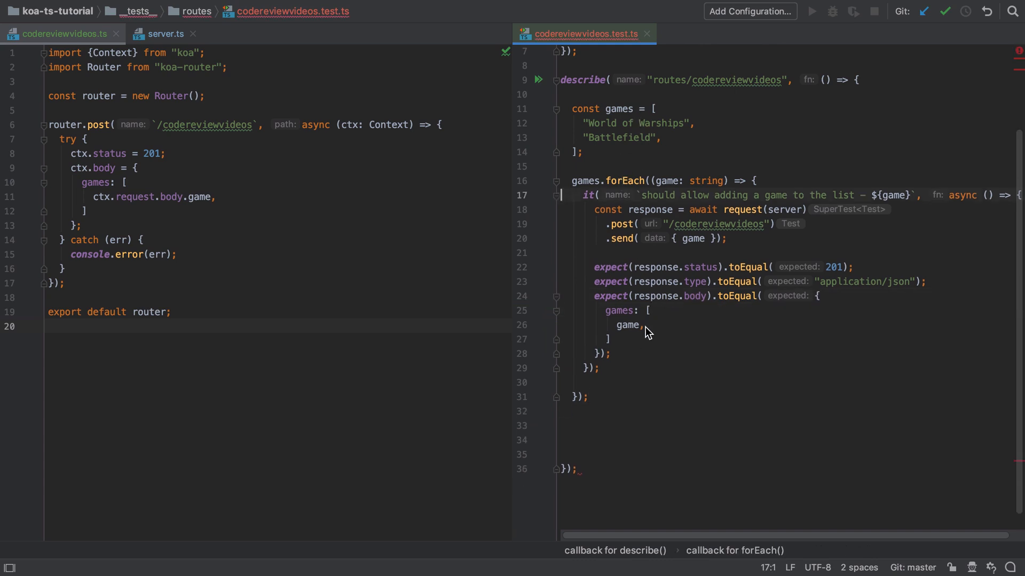
click(624, 376)
key(Delete)
Step: Paste the 'should keep track of all games added to the list' test posting Half Life 3 and FSX 2020, then check Jest reports it failing
click(609, 407)
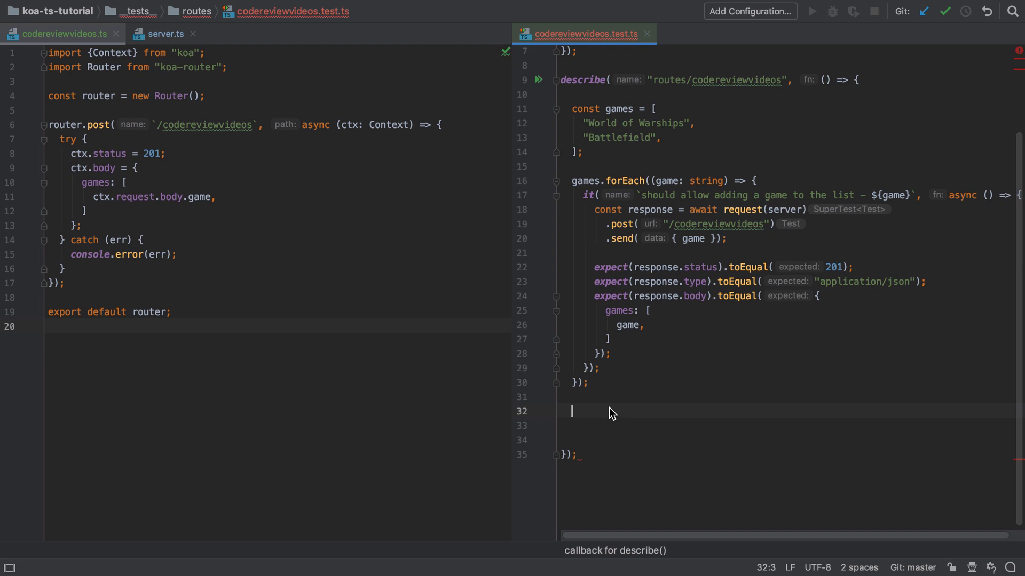
text(it(`should keep track of all games added to the list'`, async () => {     const data1 = { game: "Half Life 3" };     const response1 = await request(server)       .post("/codereviewvideos")       .send(data1);      expect(response1.status).toEqual(201);     expect(response1.type).toEqual("application/json");     expect(response1.body).toEqual({       games: [         data1.game,       ]     });      const data2 = { game: "FSX 2020" };     const response2 = await request(server)       .post("/codereviewvideos")       .send(data2);      expect(response2.status).toEqual(201);     expect(response2.type).toEqual("application/json");     expect(response2.body).toEqual({       games: [         data1.game,         data2.game,       ]     });   });)
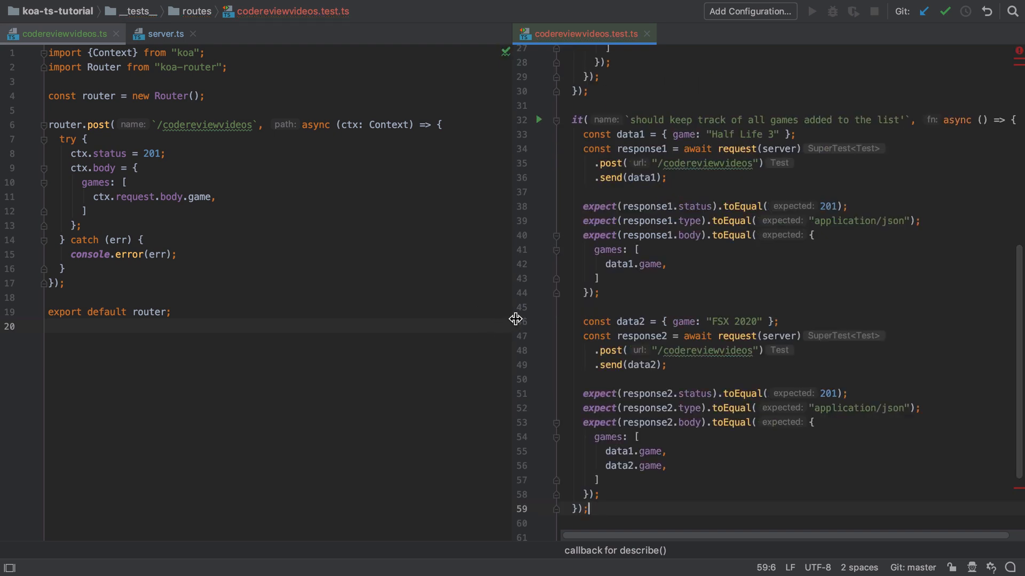
drag(511, 320, 476, 319)
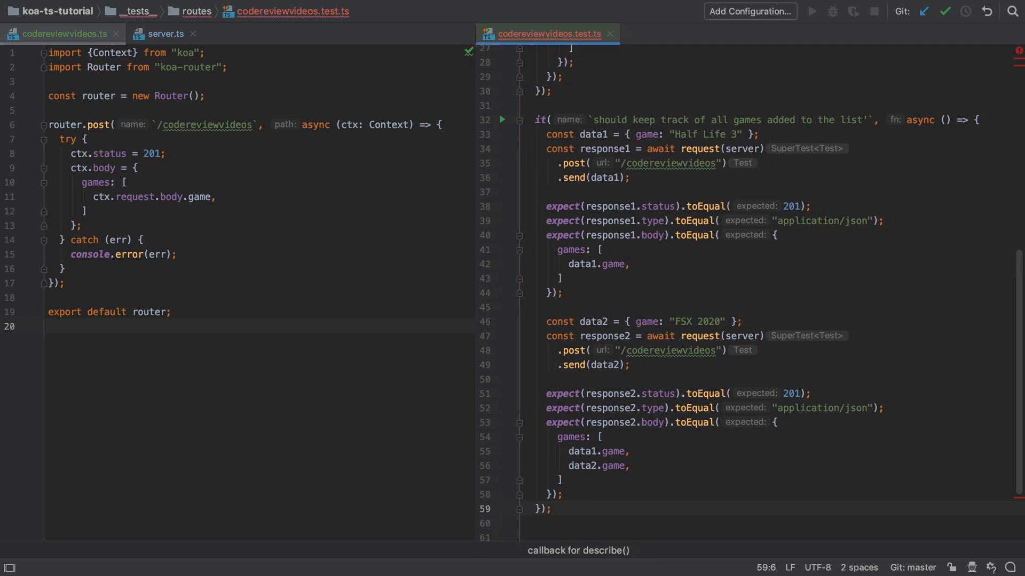
key(ctrl+Right)
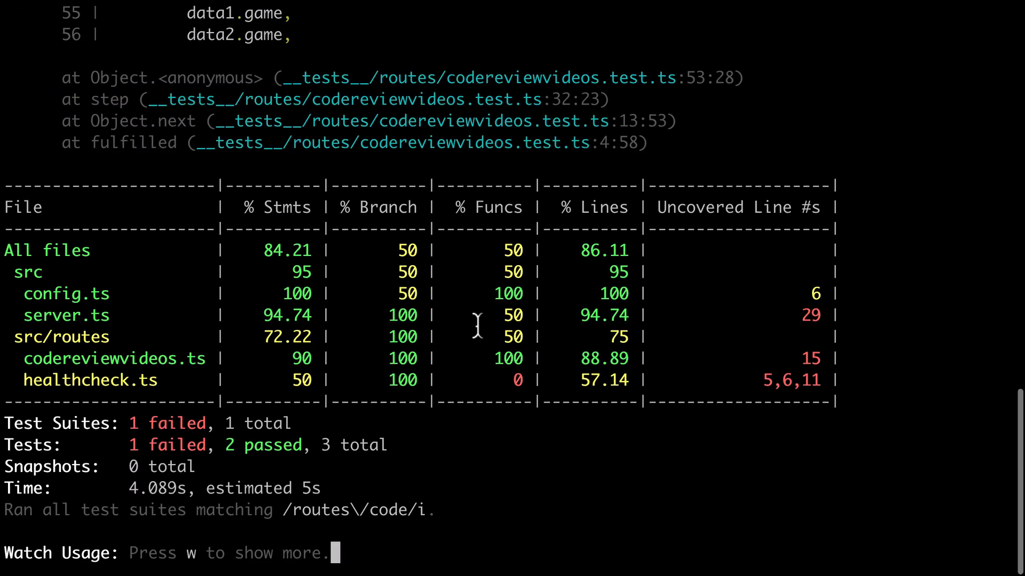
scroll(477, 326, up, 5)
scroll(478, 326, up, 3)
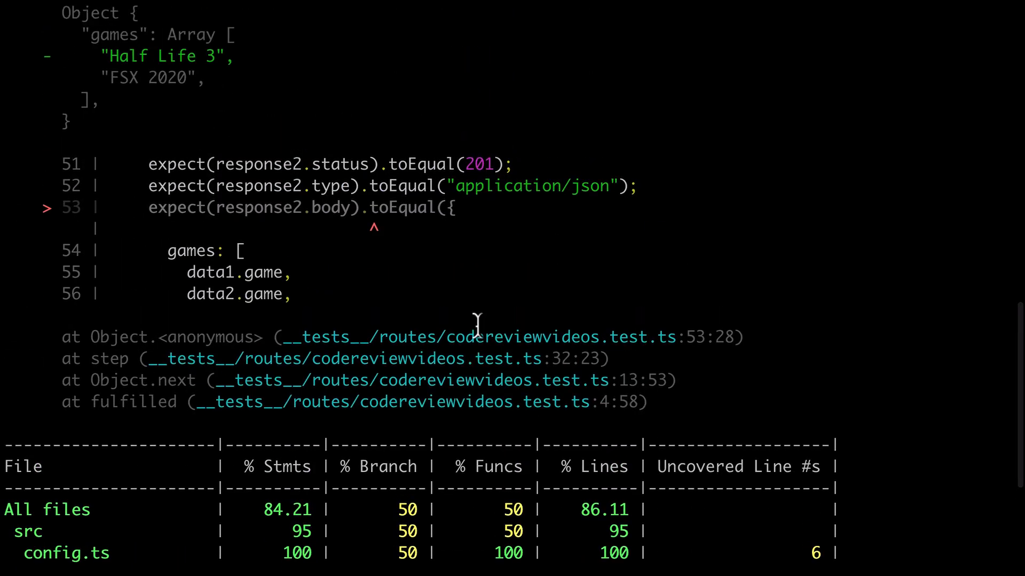